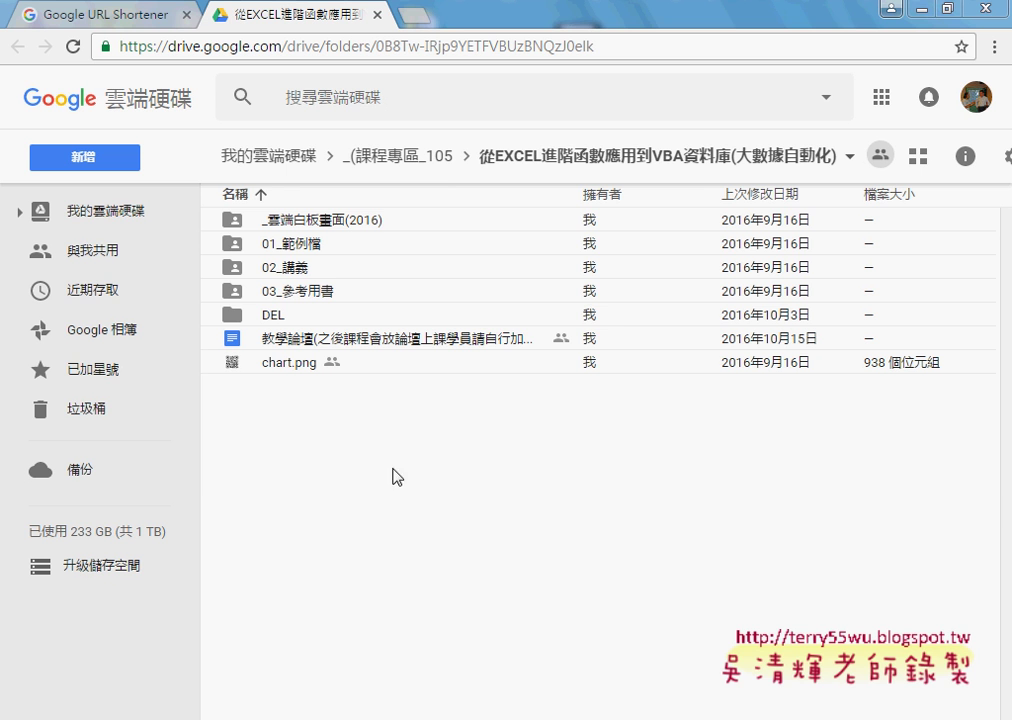
- Create a new folder named _作業上傳 from the course folder's empty file list
right_click(435, 445)
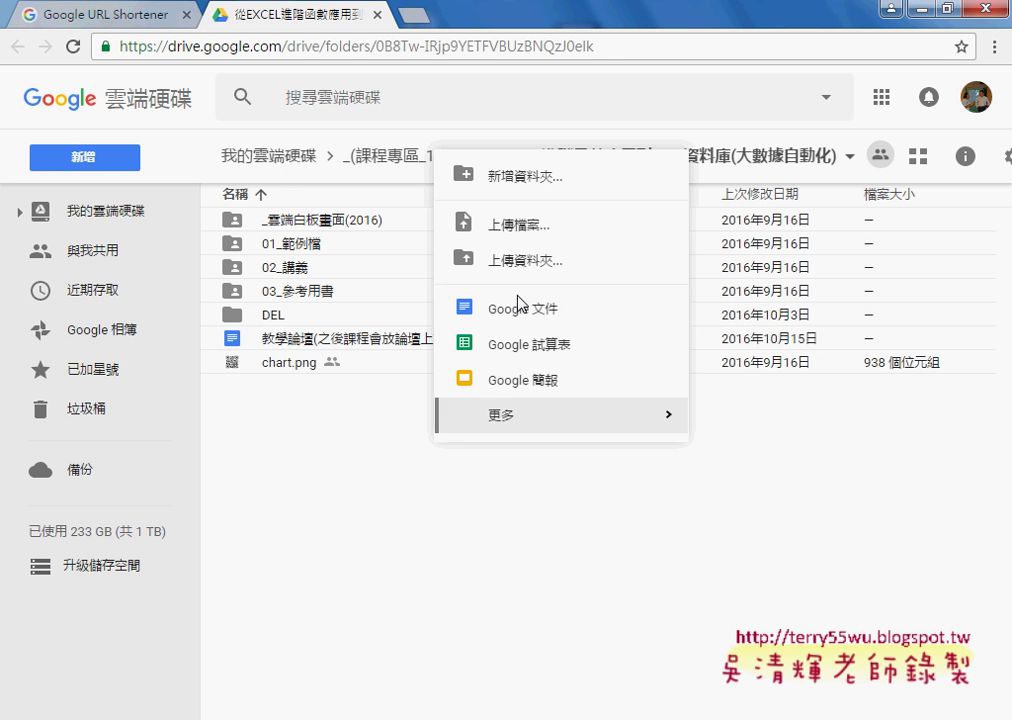
left_click(550, 180)
type("_")
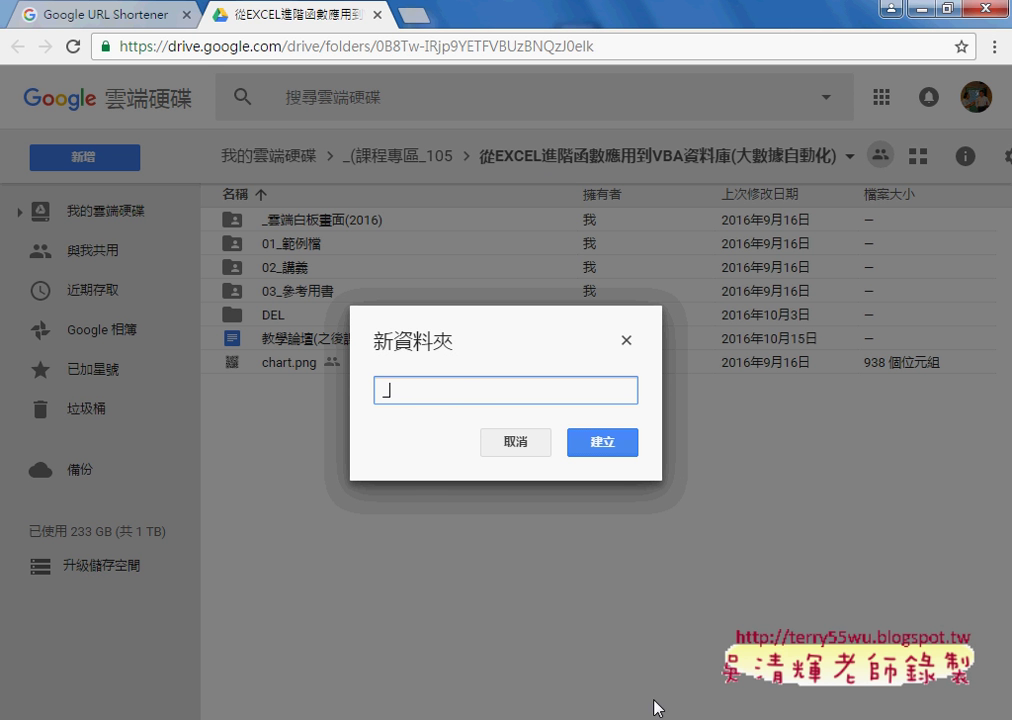
type("作業上傳")
key("Return")
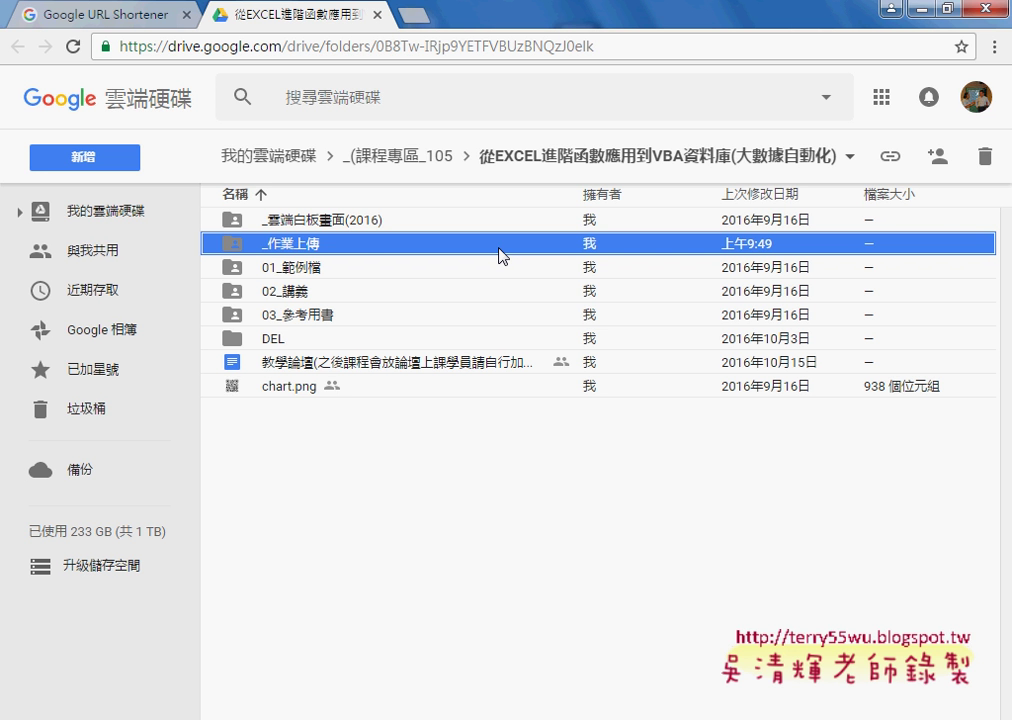
- Open the share settings for _作業上傳 and review its view-only link access options
right_click(361, 253)
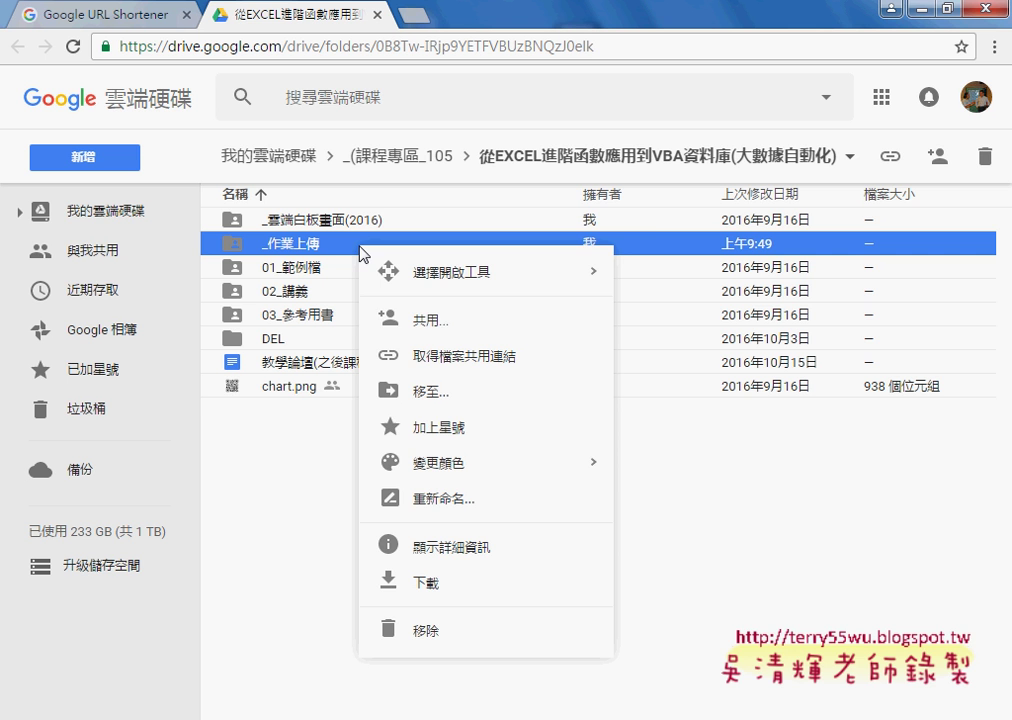
left_click(430, 321)
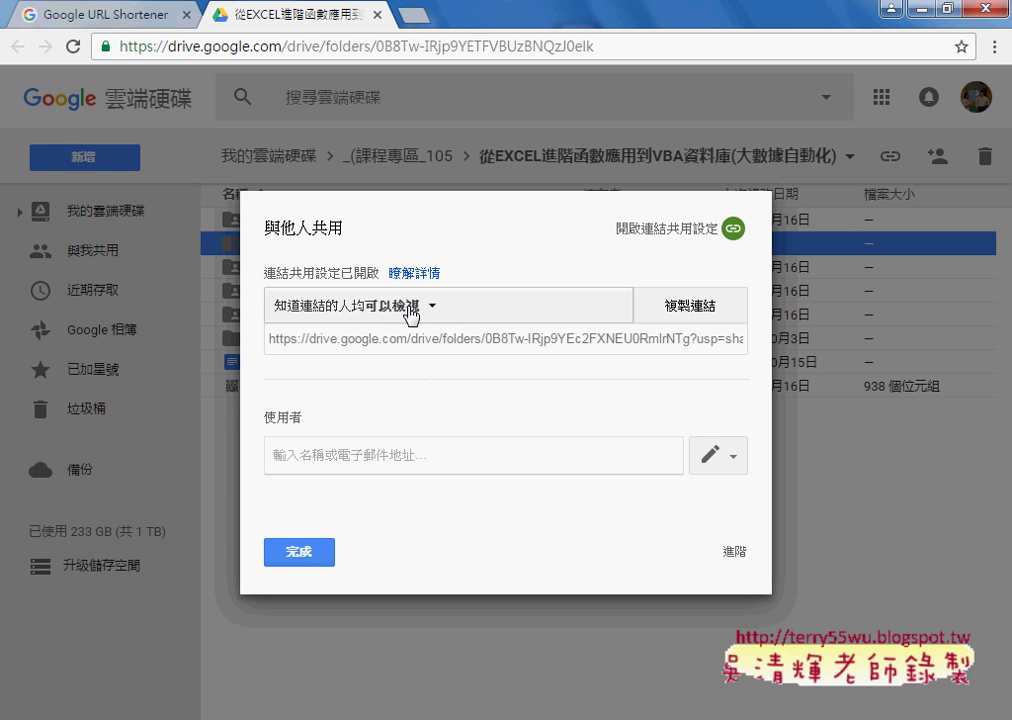
left_click(411, 312)
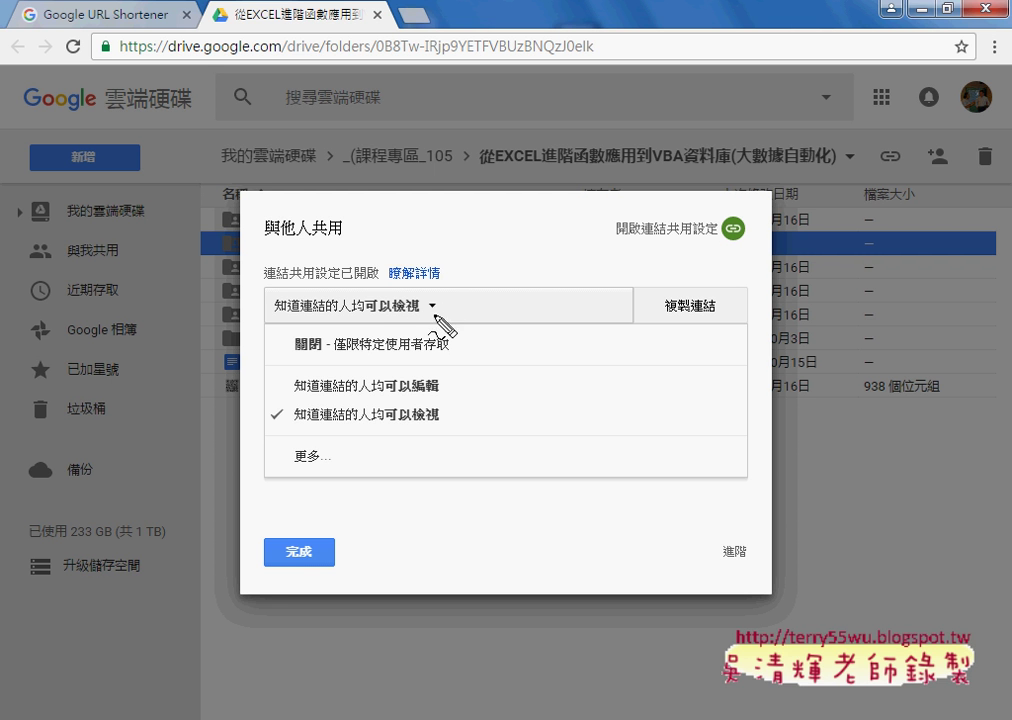
mouse_move(440, 399)
left_mouse_down()
mouse_move(277, 405)
mouse_move(463, 410)
left_mouse_up()
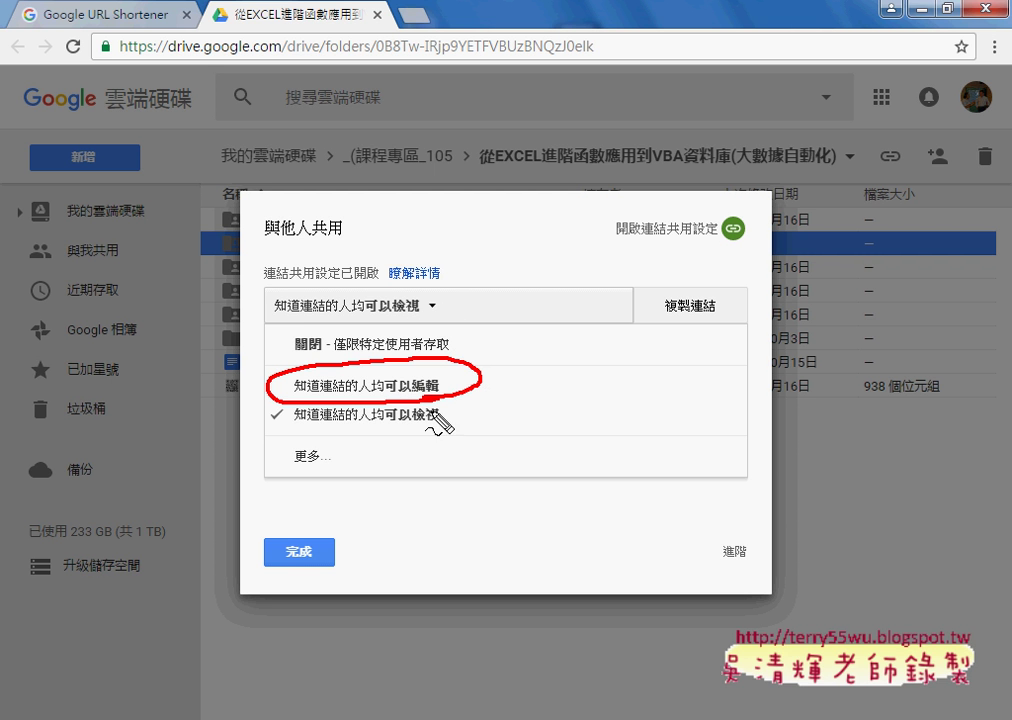
left_click_drag(403, 428, 452, 428)
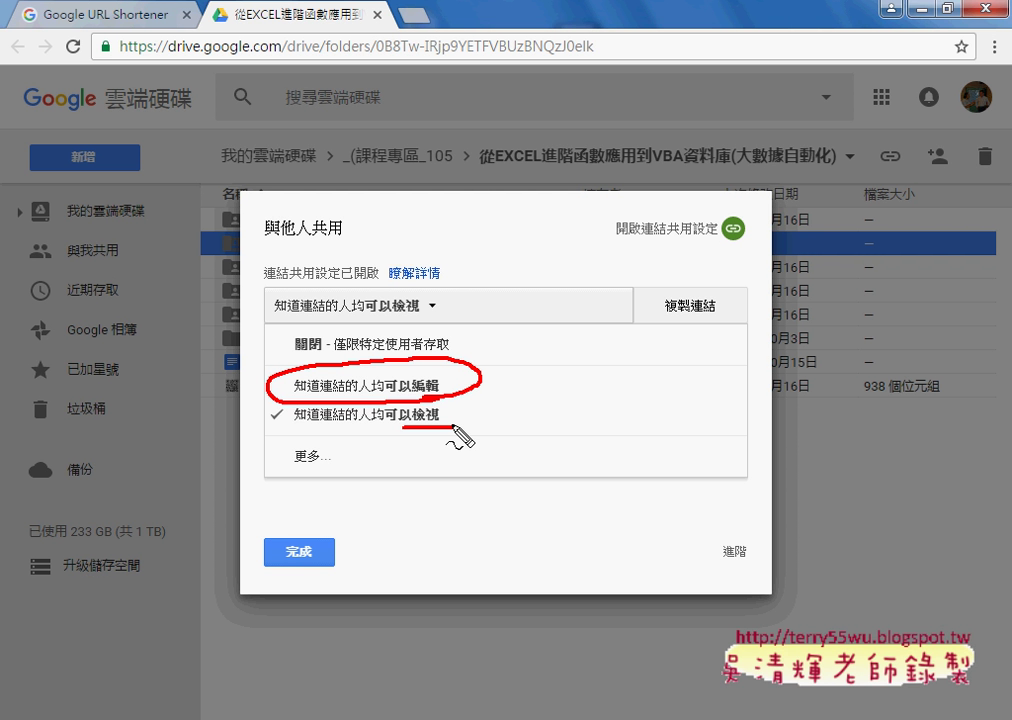
- Set the _作業上傳 link access to 知道連結的人均可以編輯 and confirm with 完成
left_click(452, 428)
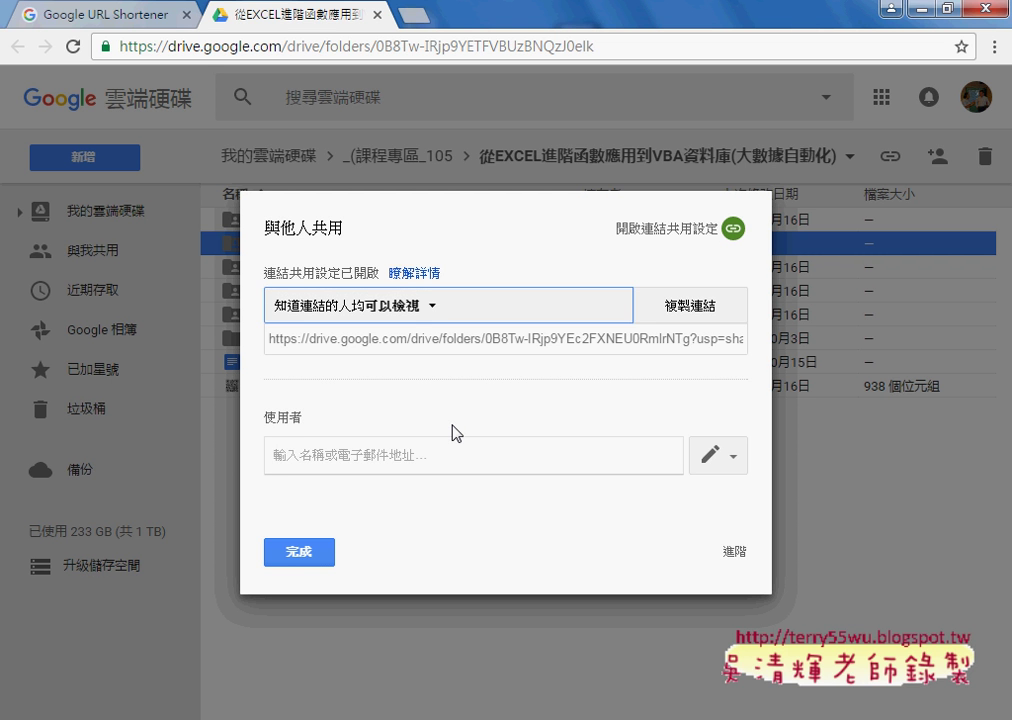
left_click(405, 310)
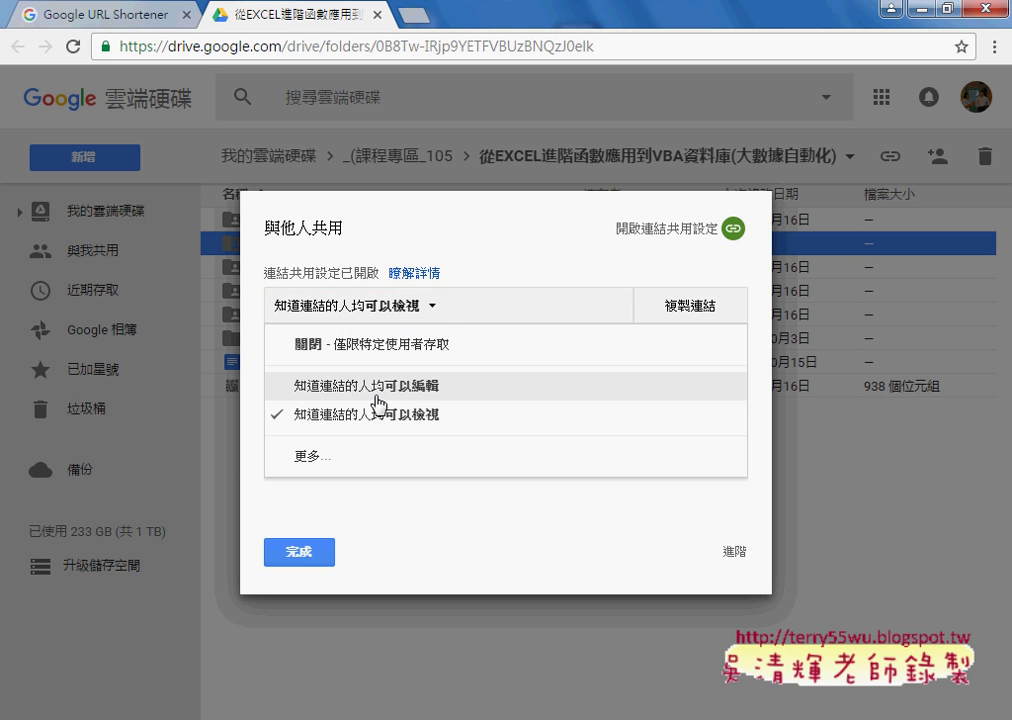
left_click(378, 388)
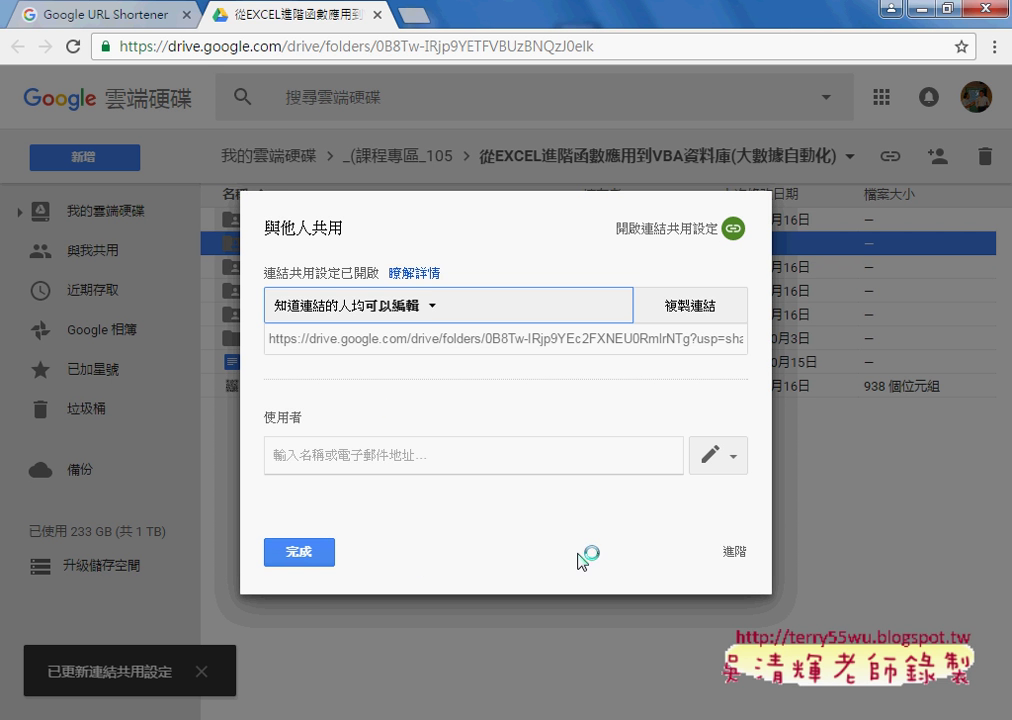
left_click(413, 318)
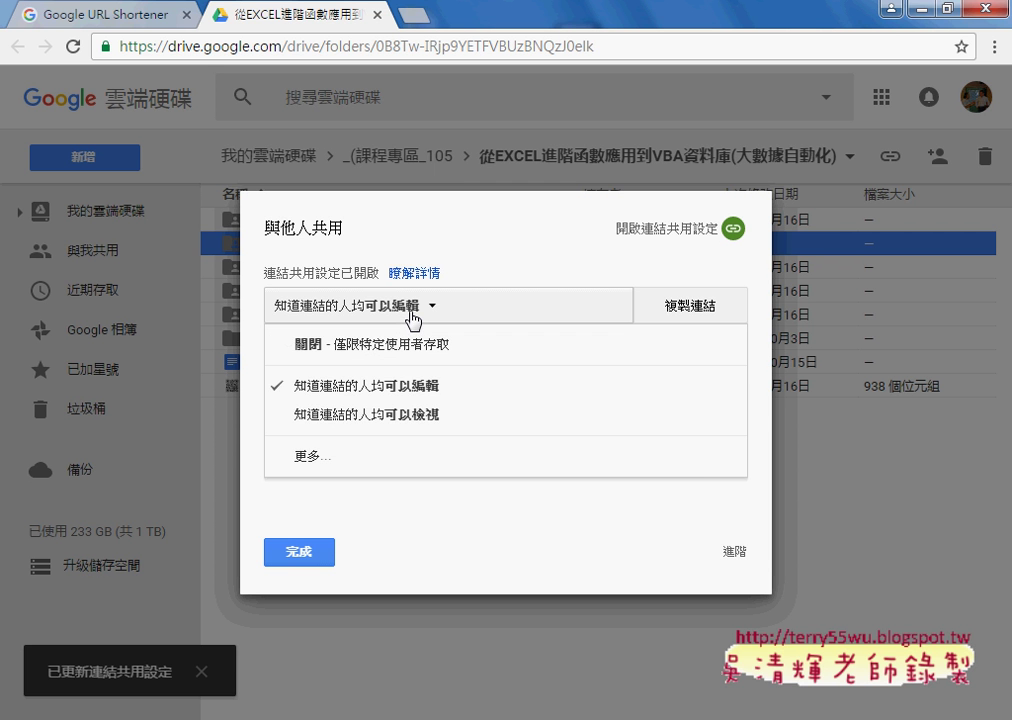
left_click(505, 540)
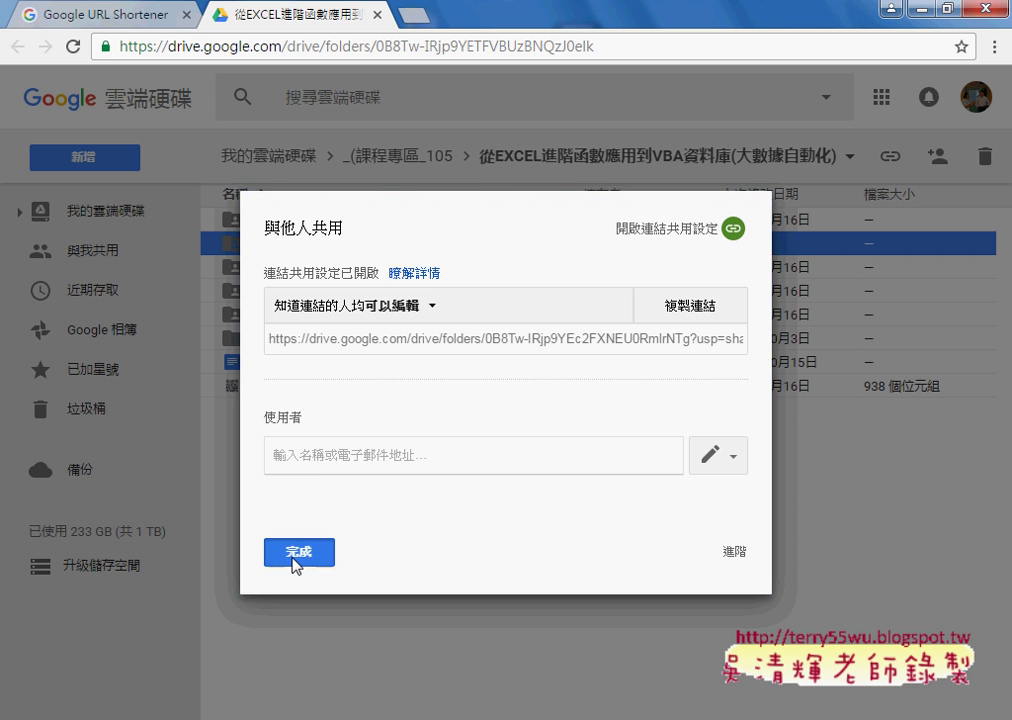
left_click(320, 556)
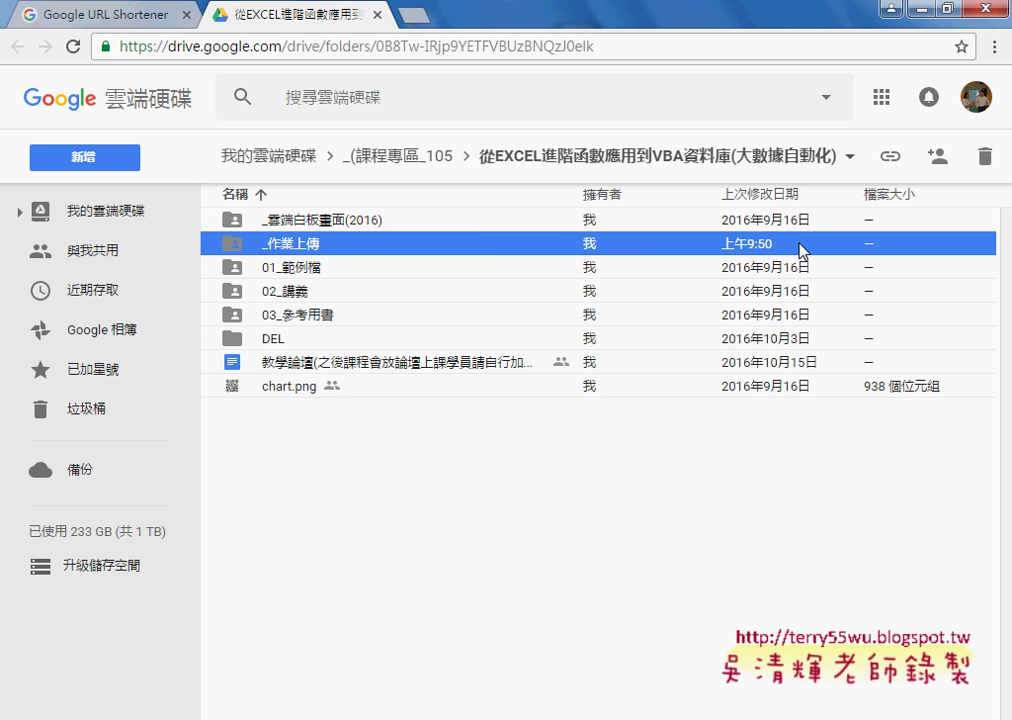
- Inside _作業上傳, create a new subfolder named 9999999XXX
double_click(468, 252)
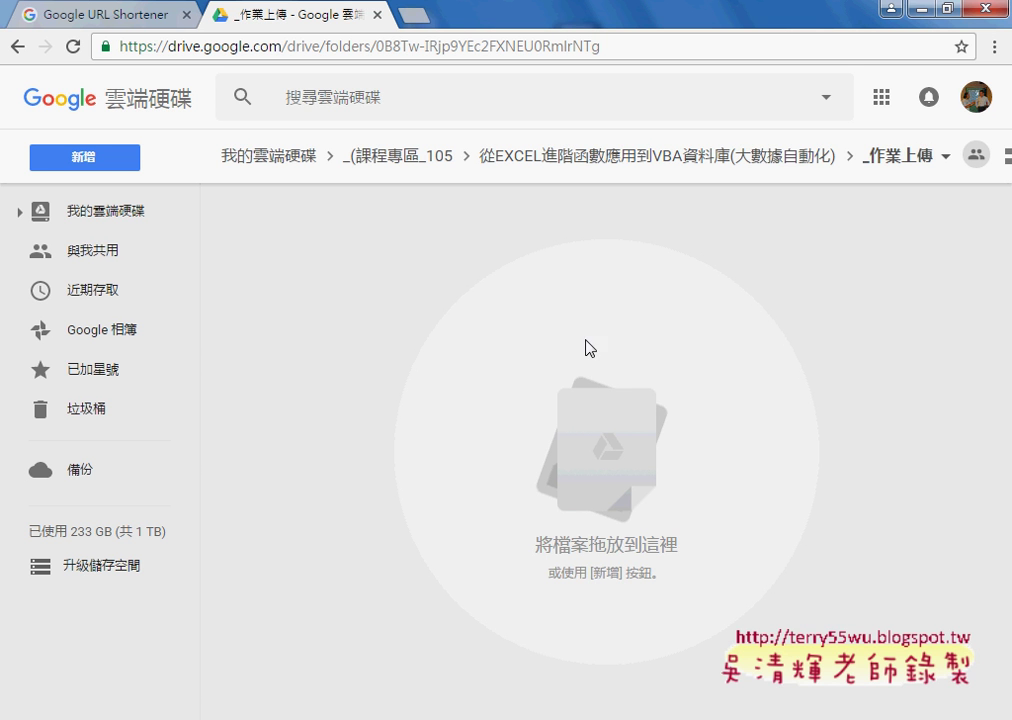
left_click(117, 160)
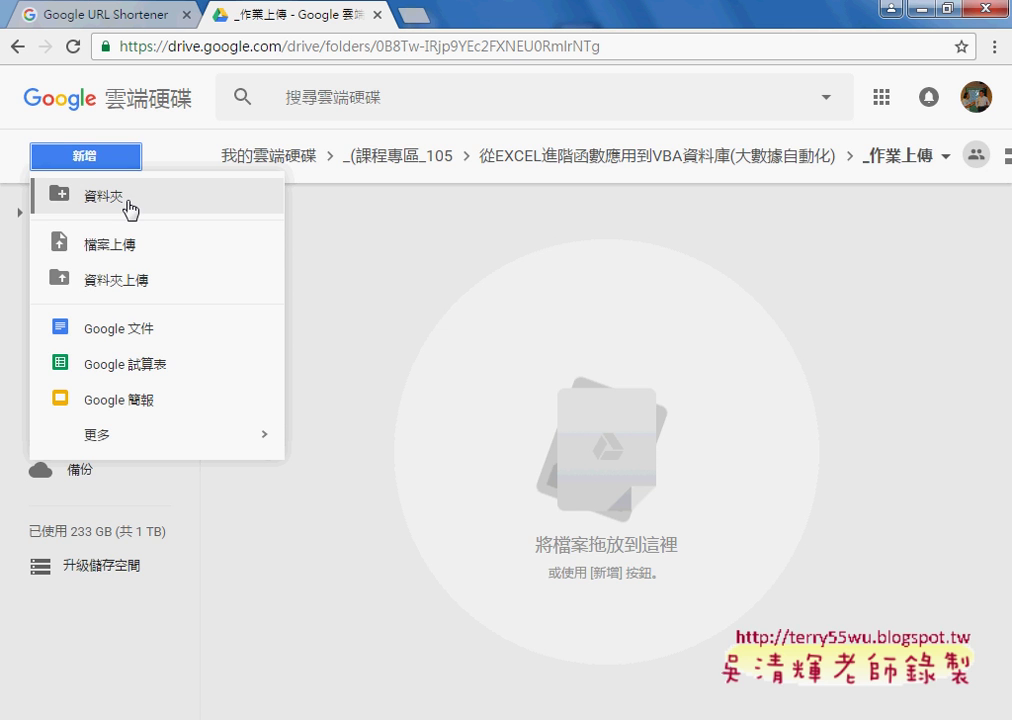
left_click(129, 205)
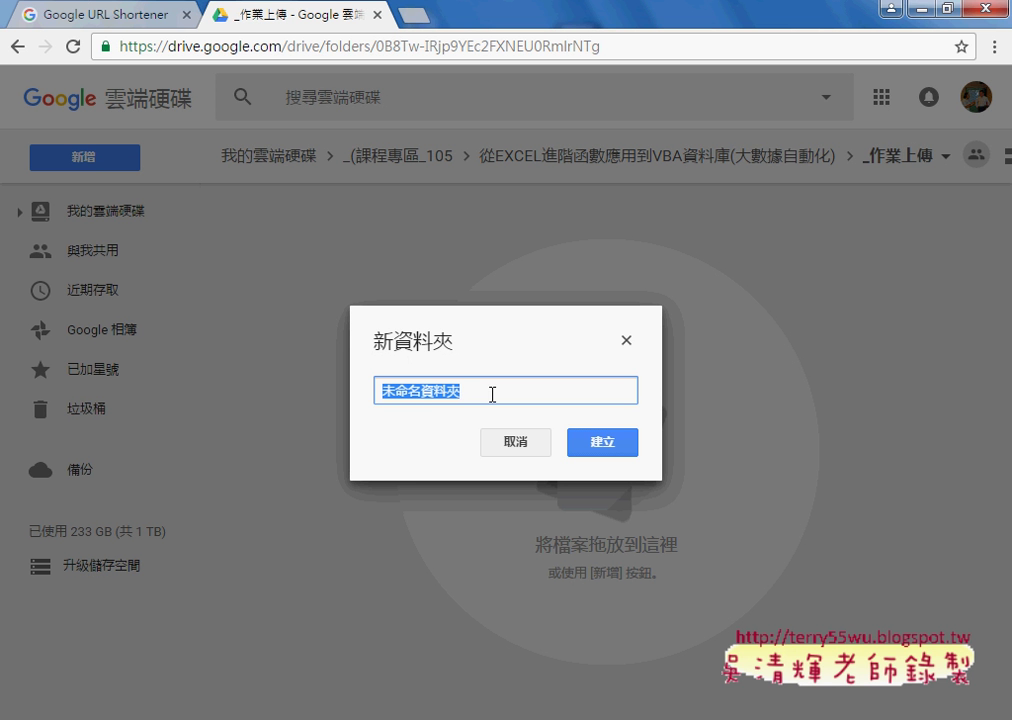
type("99999")
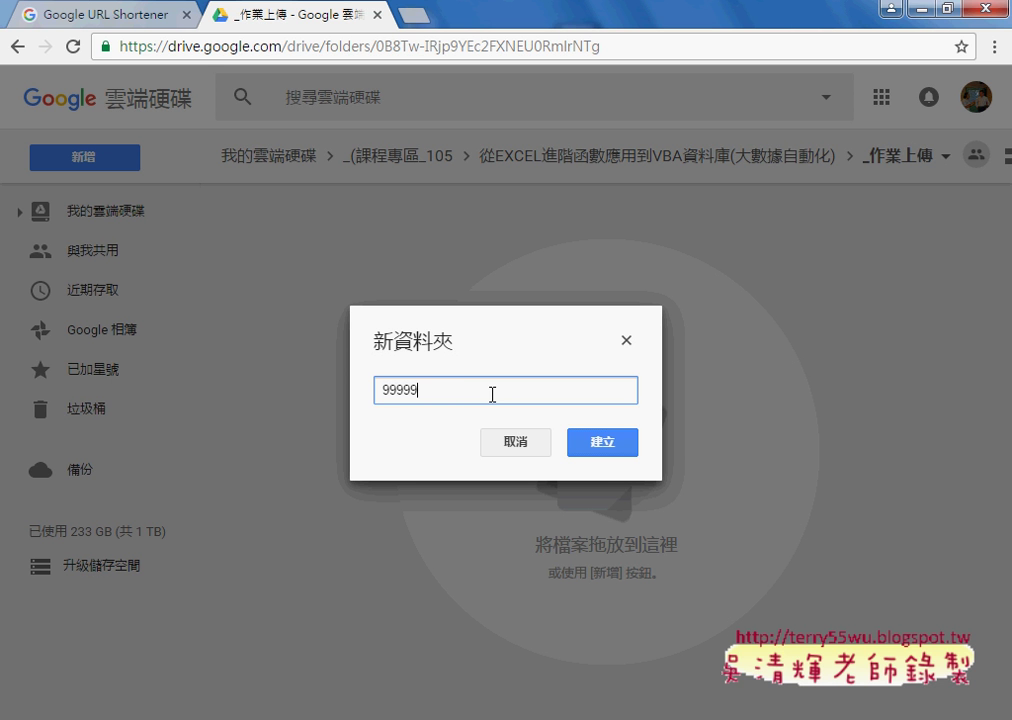
type("99XXX")
type("X")
key("BackSpace")
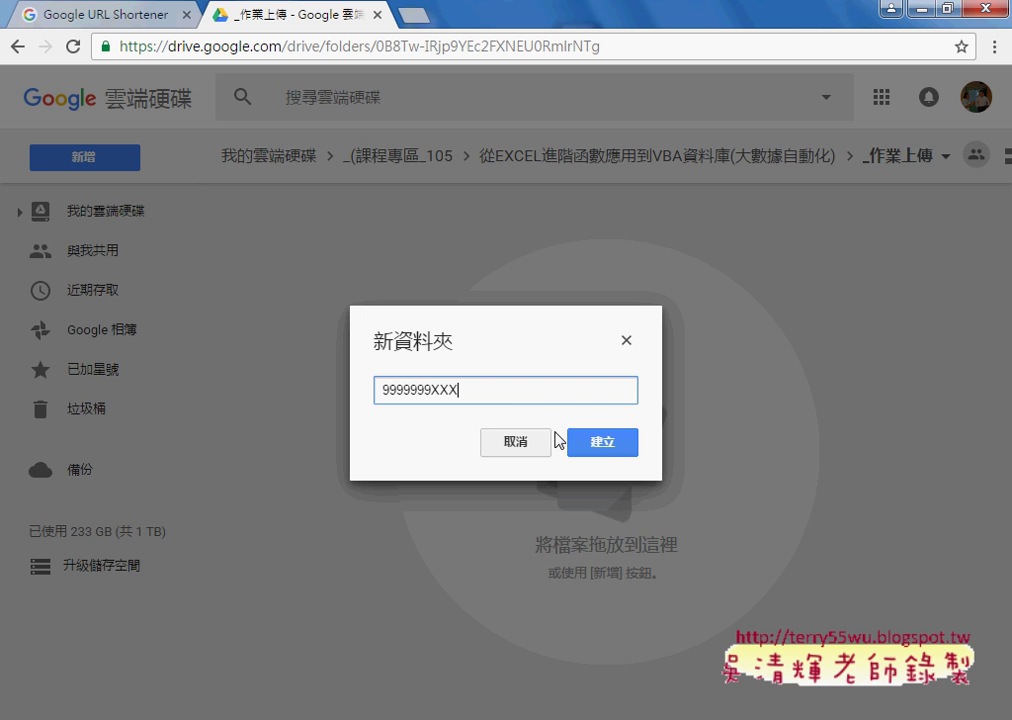
left_click(613, 452)
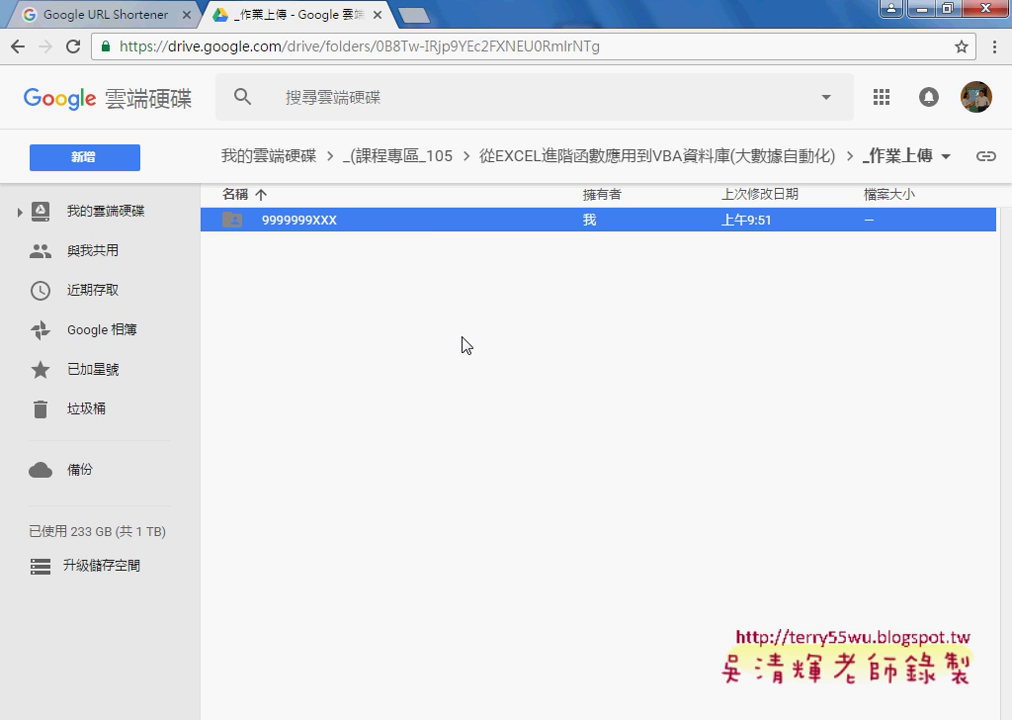
- Open the empty 9999999XXX folder and show the New options for uploading
double_click(379, 225)
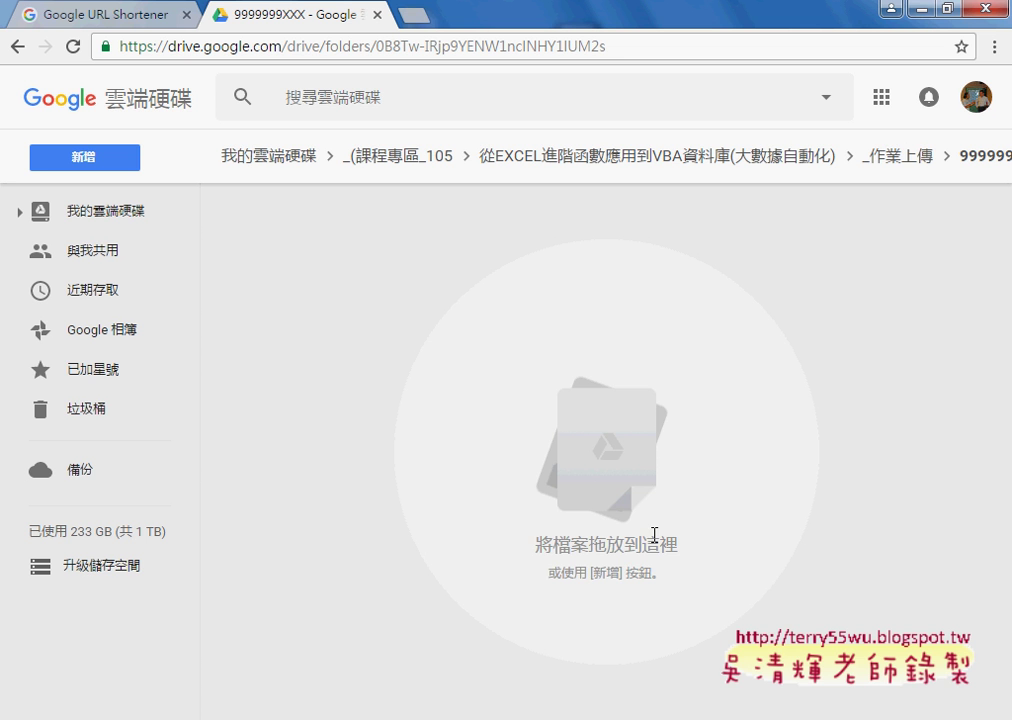
right_click(514, 307)
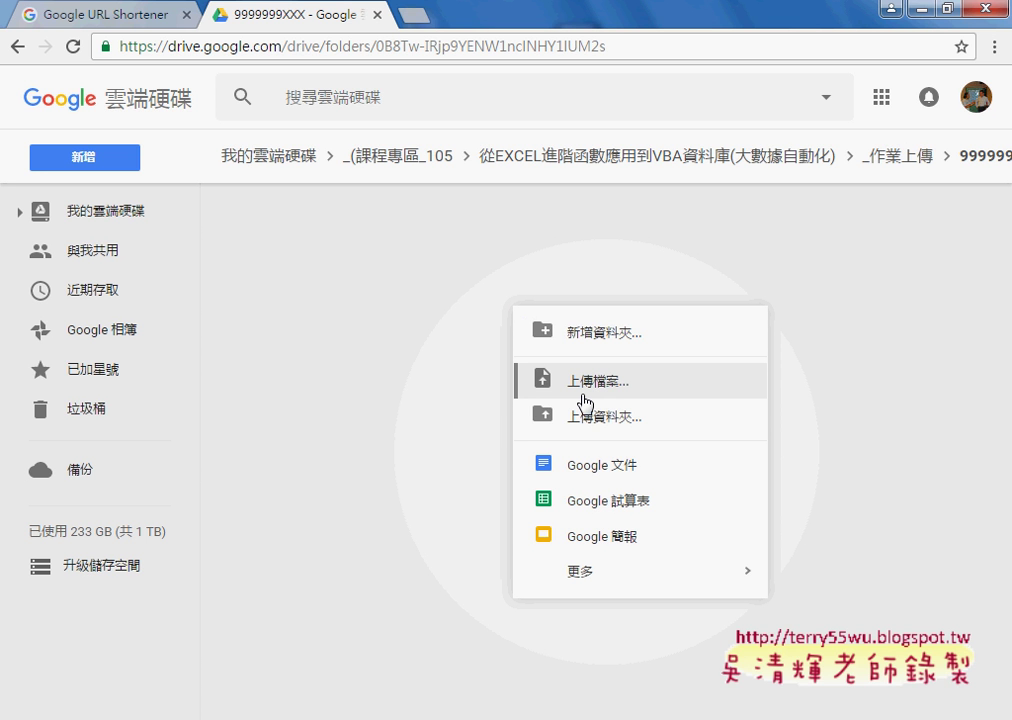
left_click(98, 156)
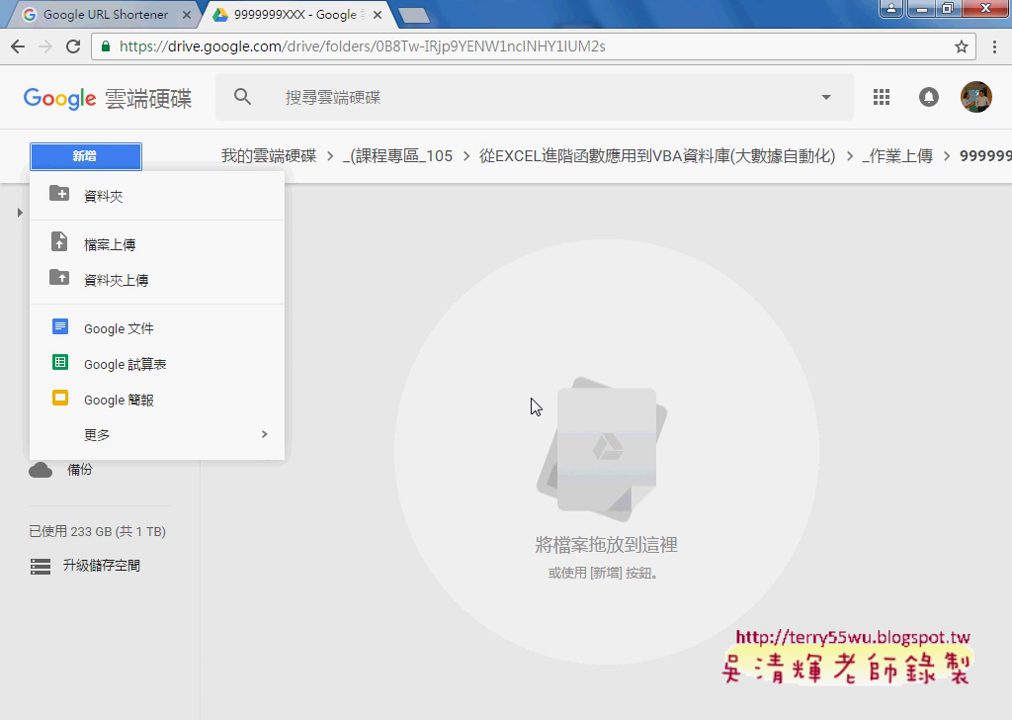
- In Explorer, browse to D:\EXCEL_VBA\範例檔(2016入門)\範例檔
mouse_move(240, 716)
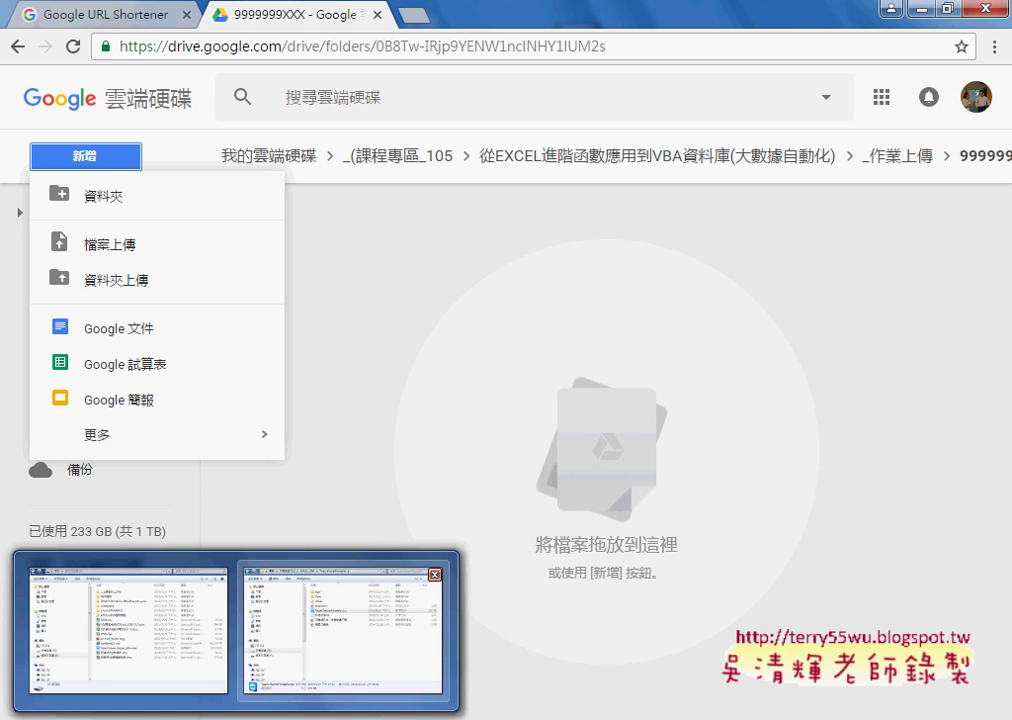
left_click(176, 661)
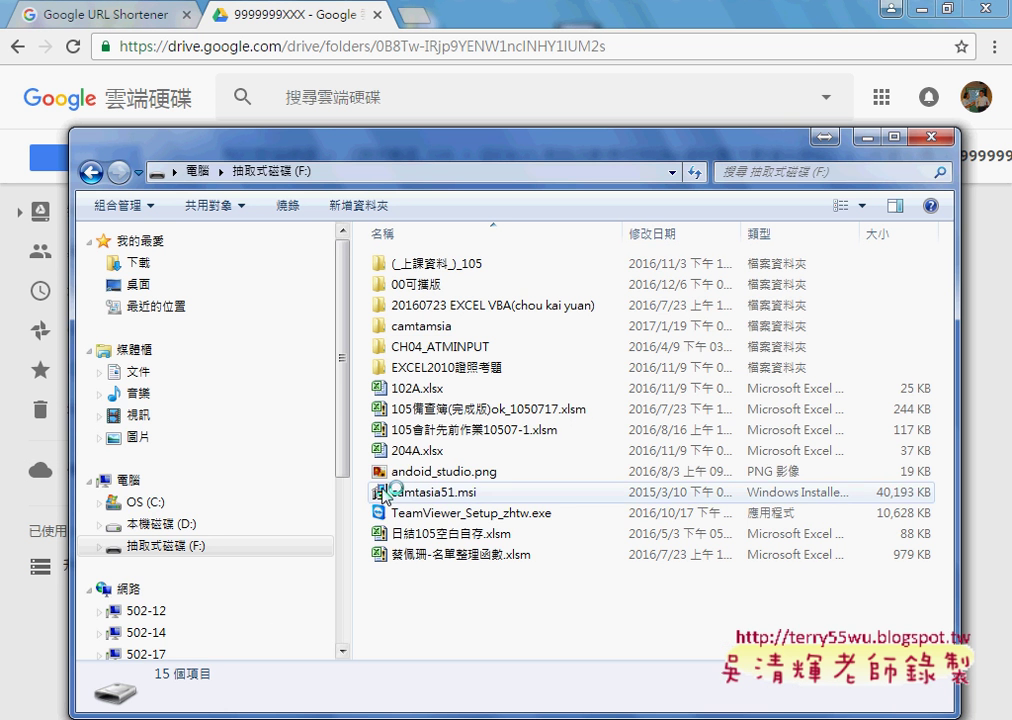
left_click(858, 125)
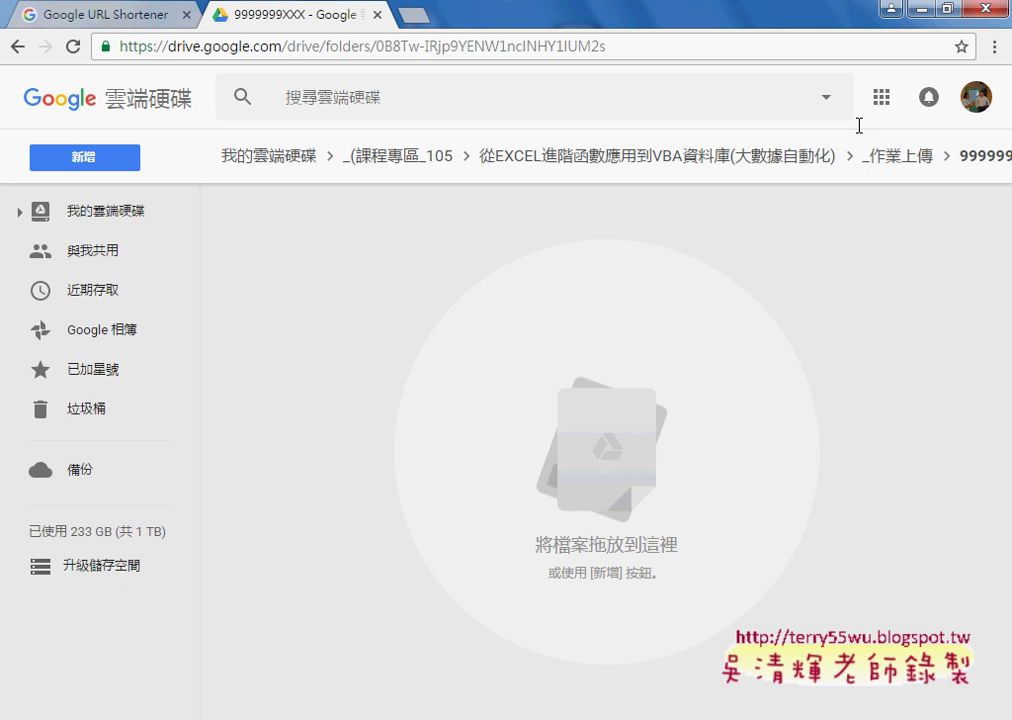
left_click(240, 716)
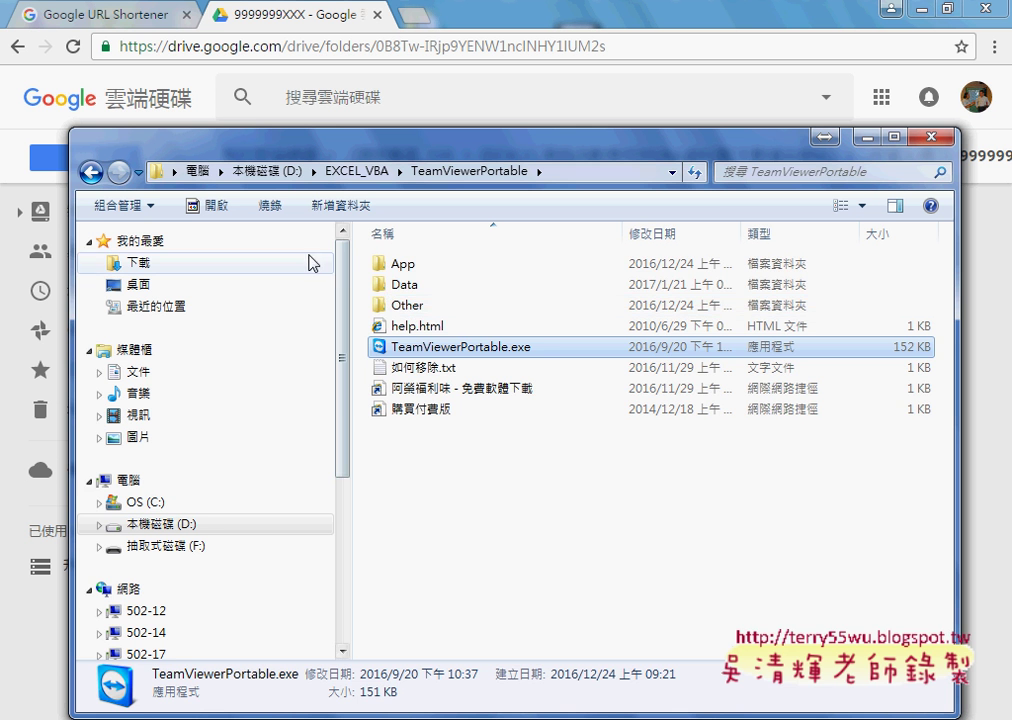
left_click(356, 171)
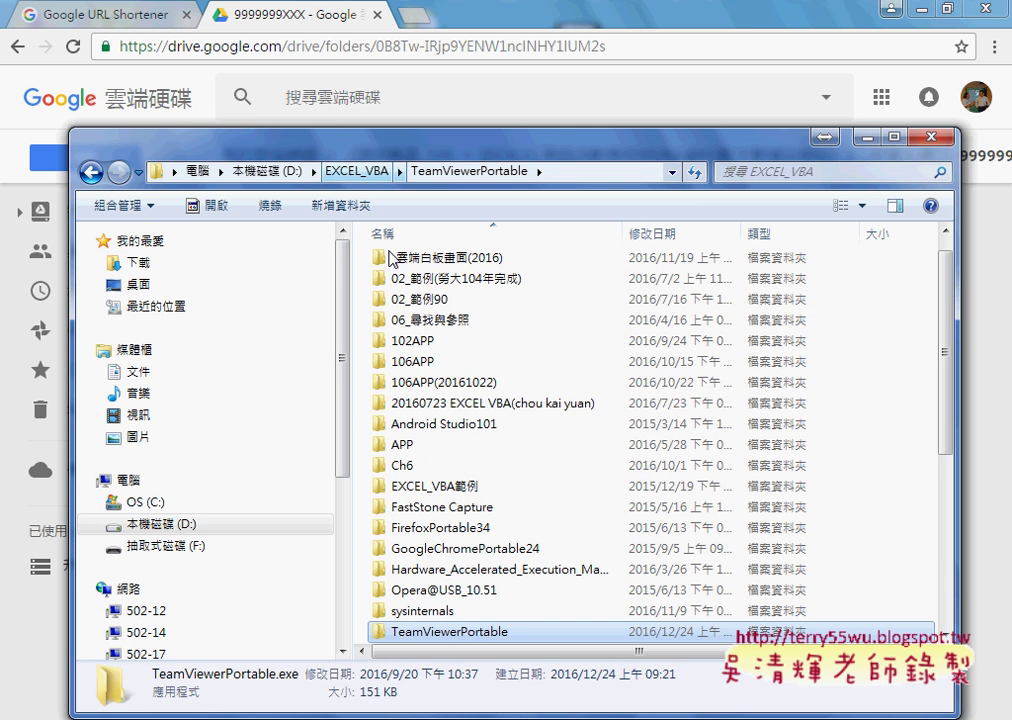
scroll(508, 596, "down", 3)
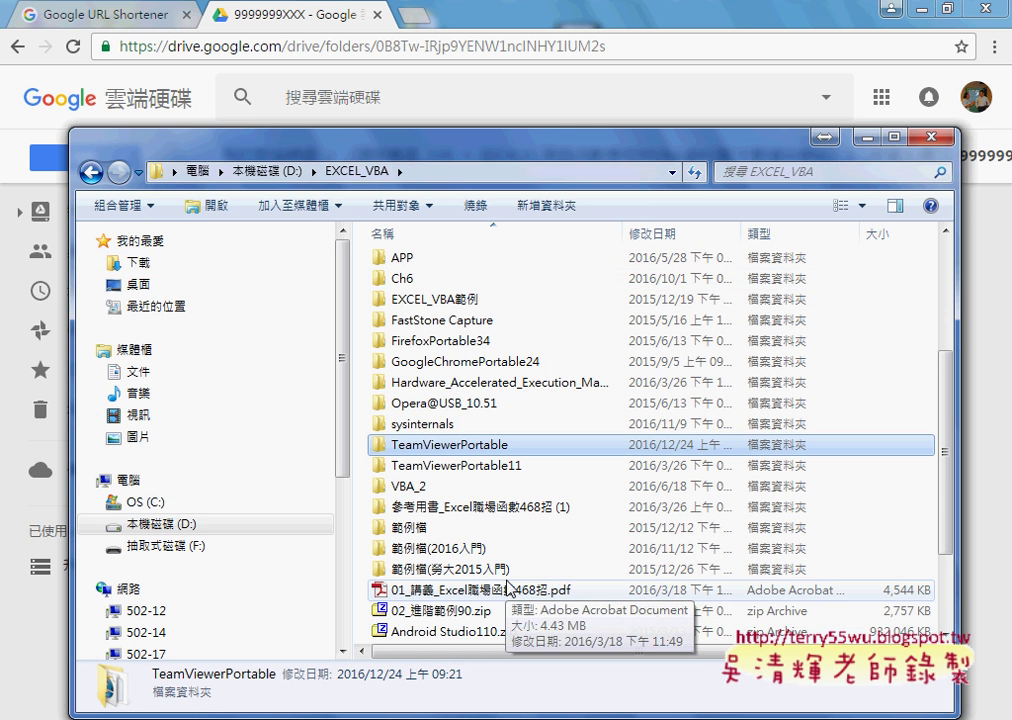
double_click(515, 548)
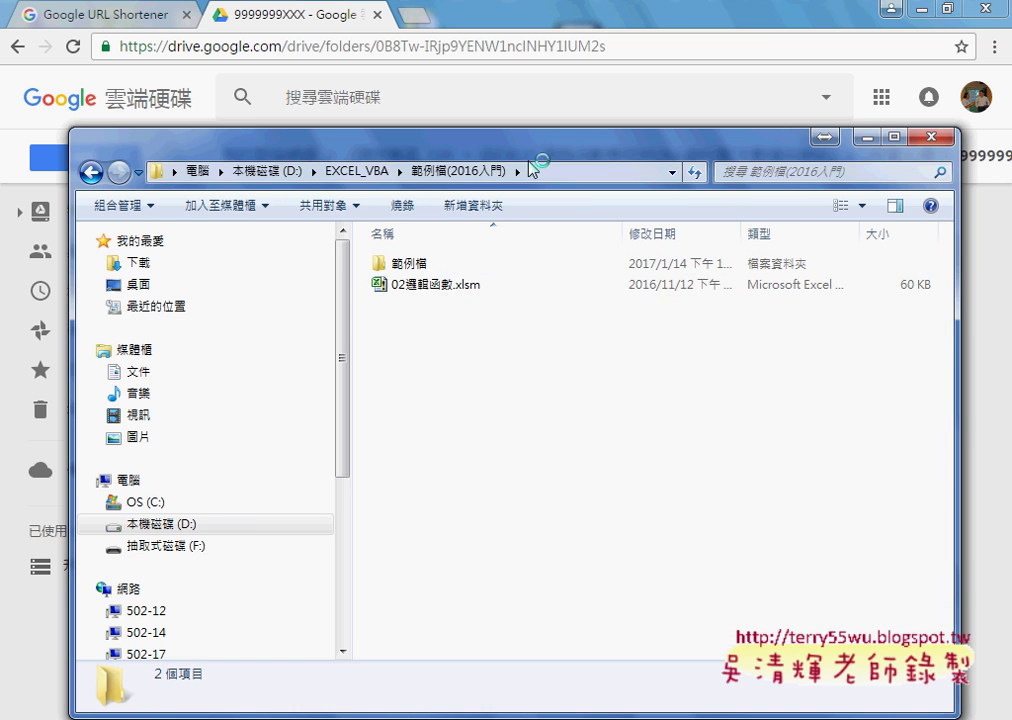
left_click_drag(530, 150, 340, 134)
double_click(253, 252)
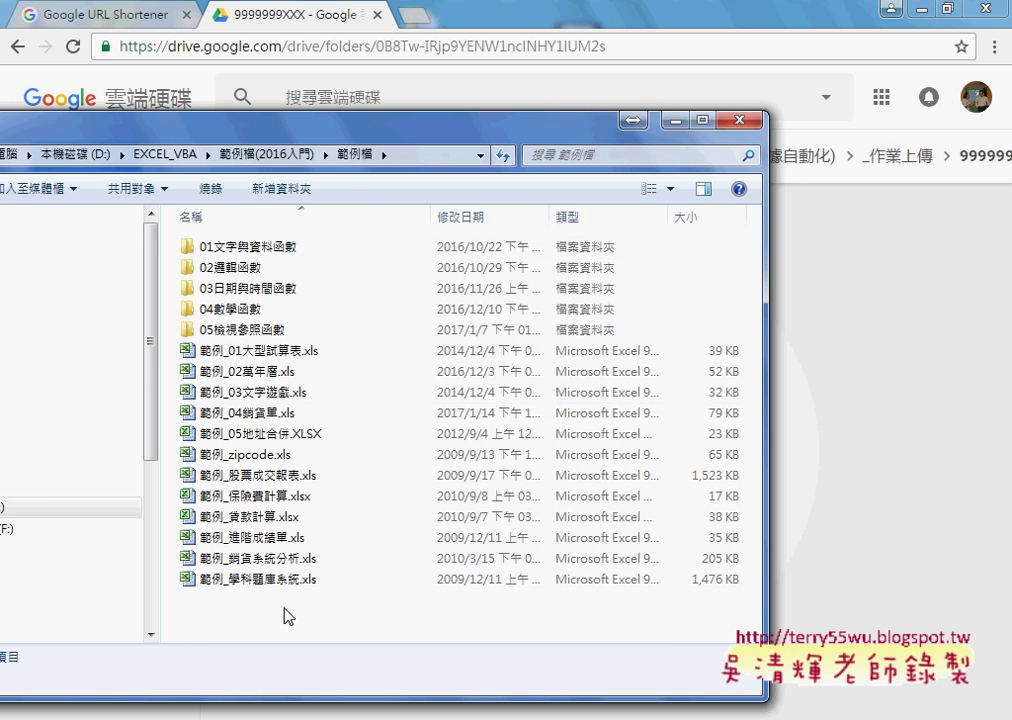
- Select the Excel example files, abandon dragging them into Drive, and go back in Drive
left_click_drag(284, 608, 260, 343)
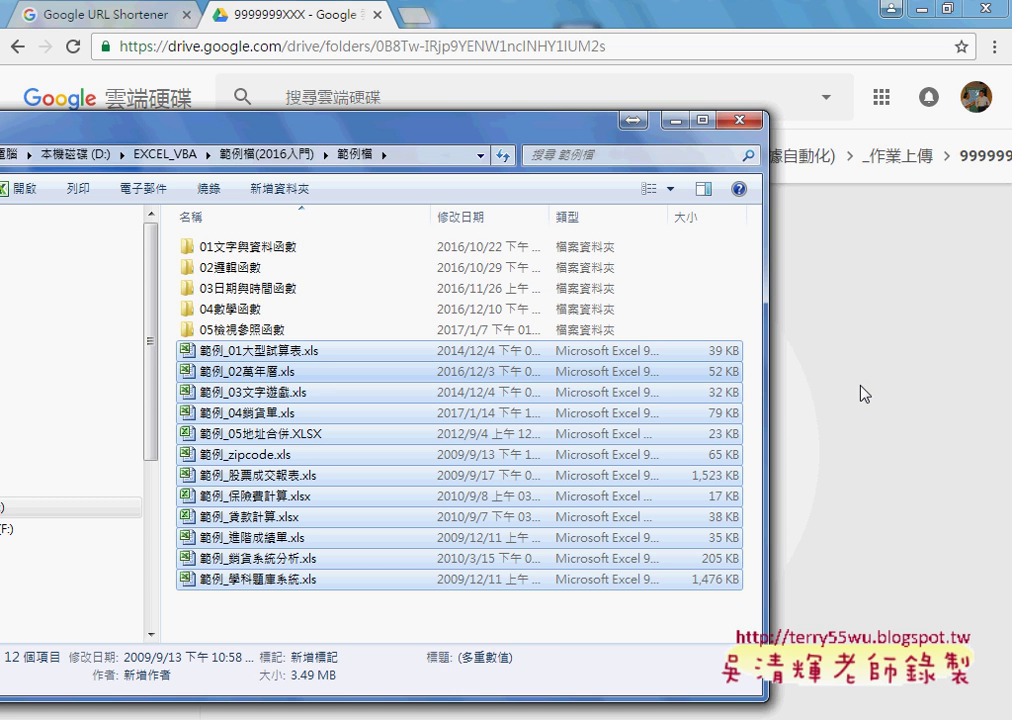
left_click_drag(864, 393, 864, 393)
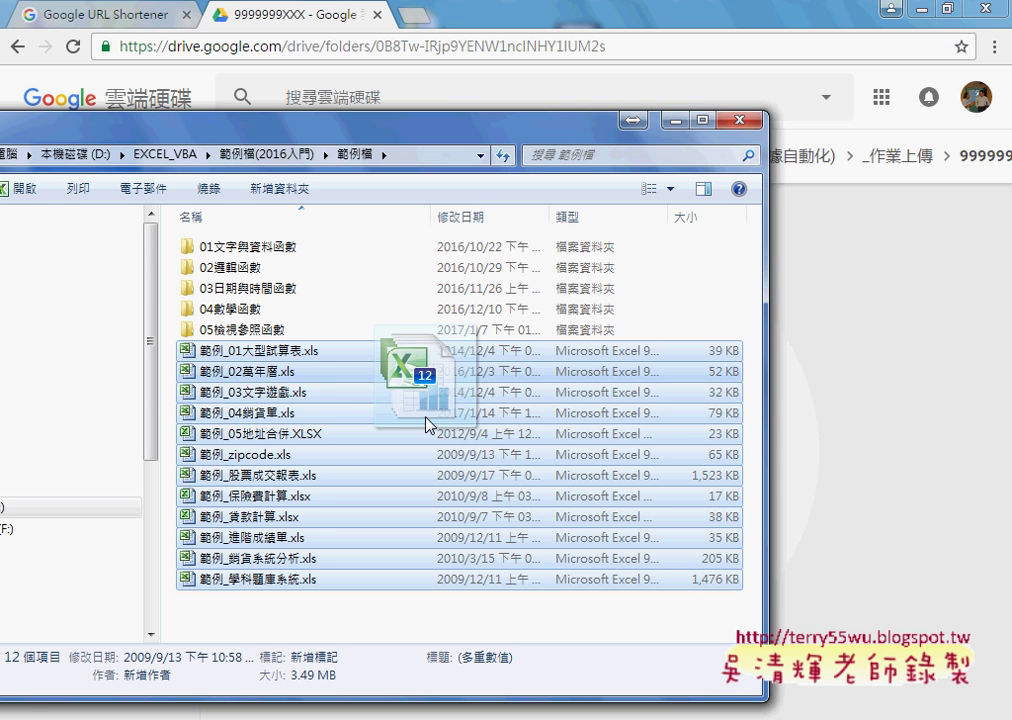
left_click_drag(864, 393, 415, 410)
left_click(879, 467)
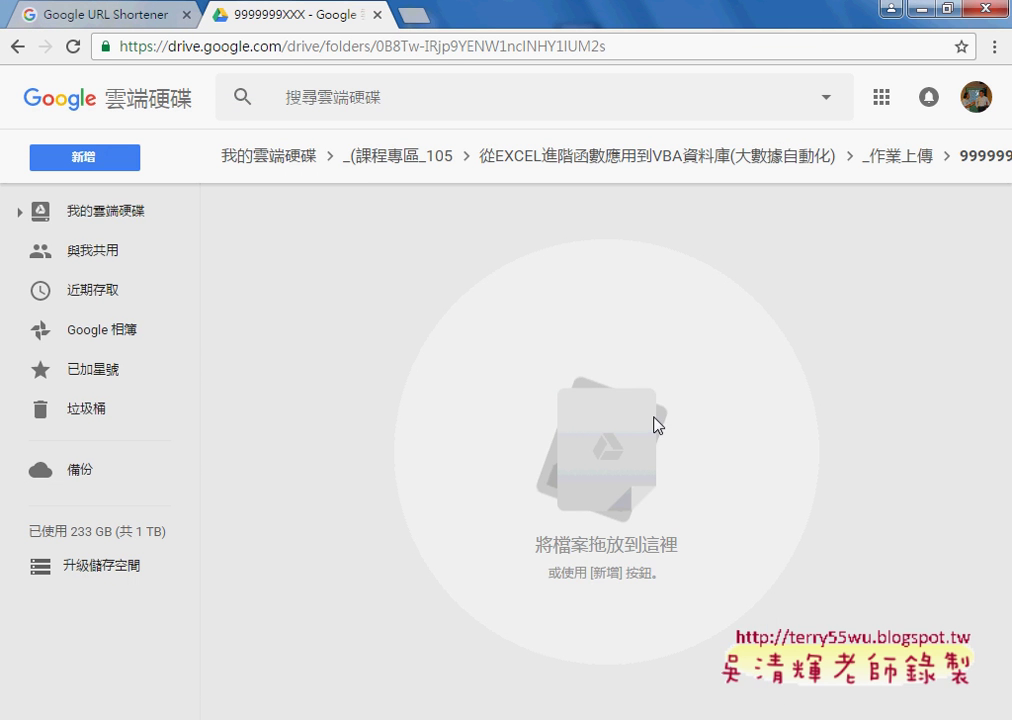
left_click(18, 46)
- Return from the course folder to the My Drive (我的雲端硬碟) root listing
left_click(18, 46)
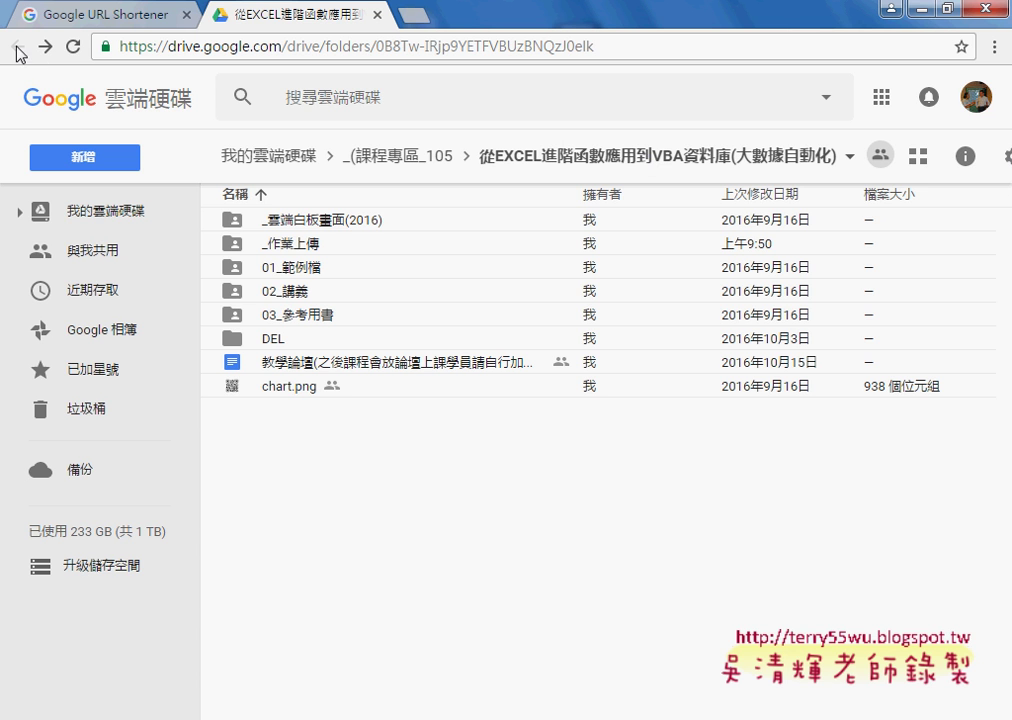
left_click(60, 97)
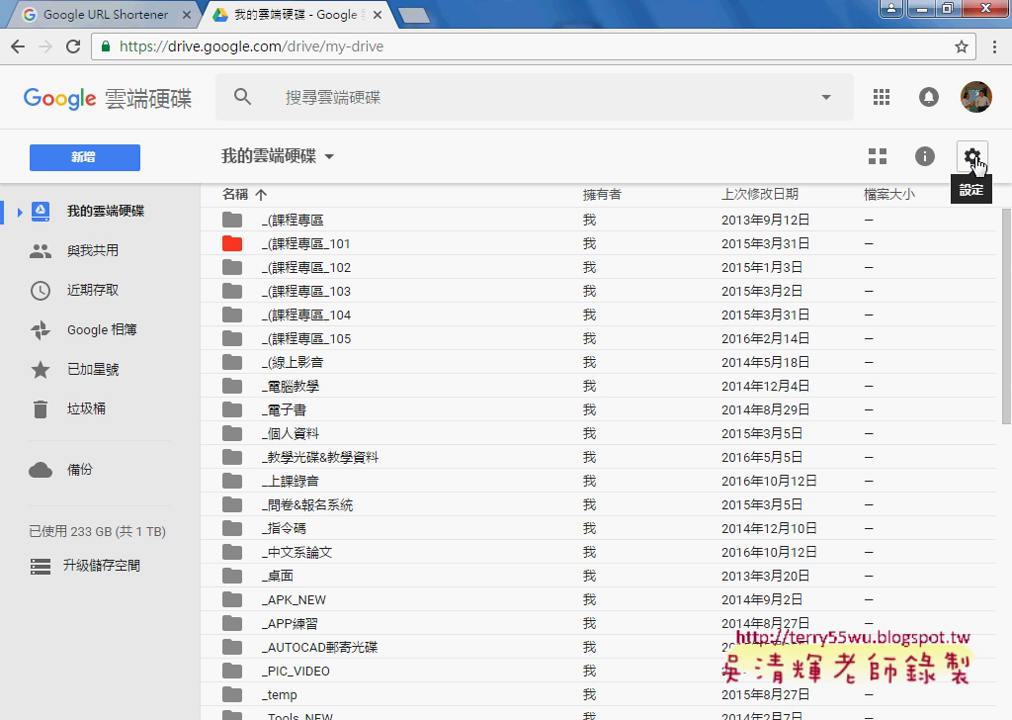
left_click(974, 160)
left_click_drag(975, 160, 945, 183)
mouse_move(848, 305)
left_mouse_down()
mouse_move(945, 197)
mouse_move(942, 232)
left_mouse_up()
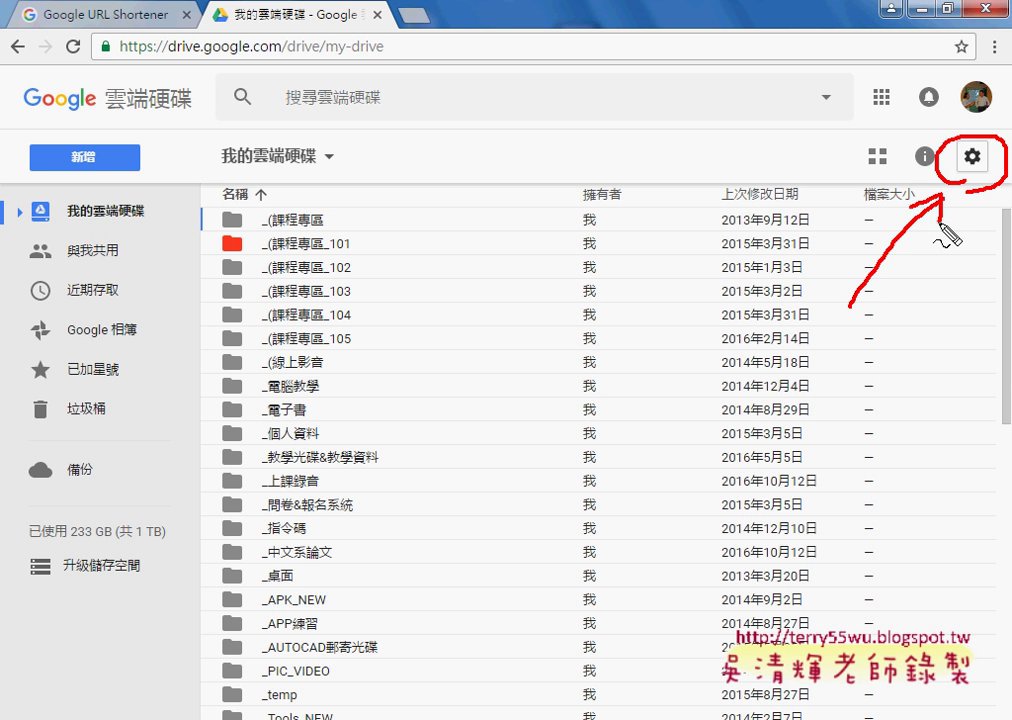
- In Drive settings, uncheck 將已上傳的檔案轉換成 Google 文件編輯器格式 and save with 完成
left_click(967, 160)
left_click(945, 199)
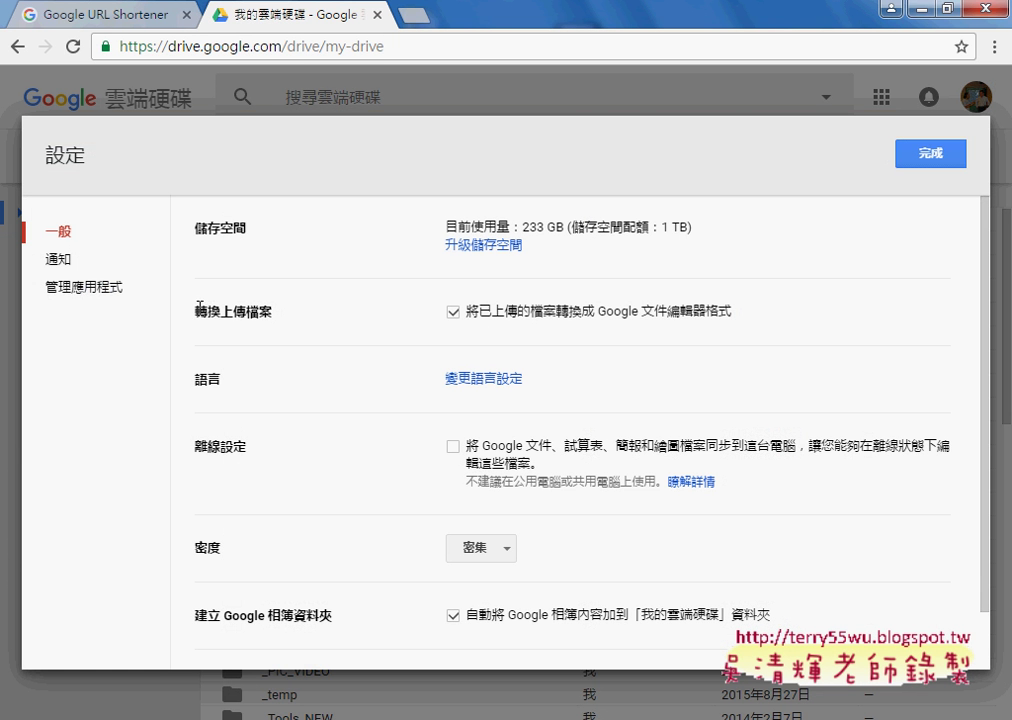
left_click_drag(196, 312, 288, 312)
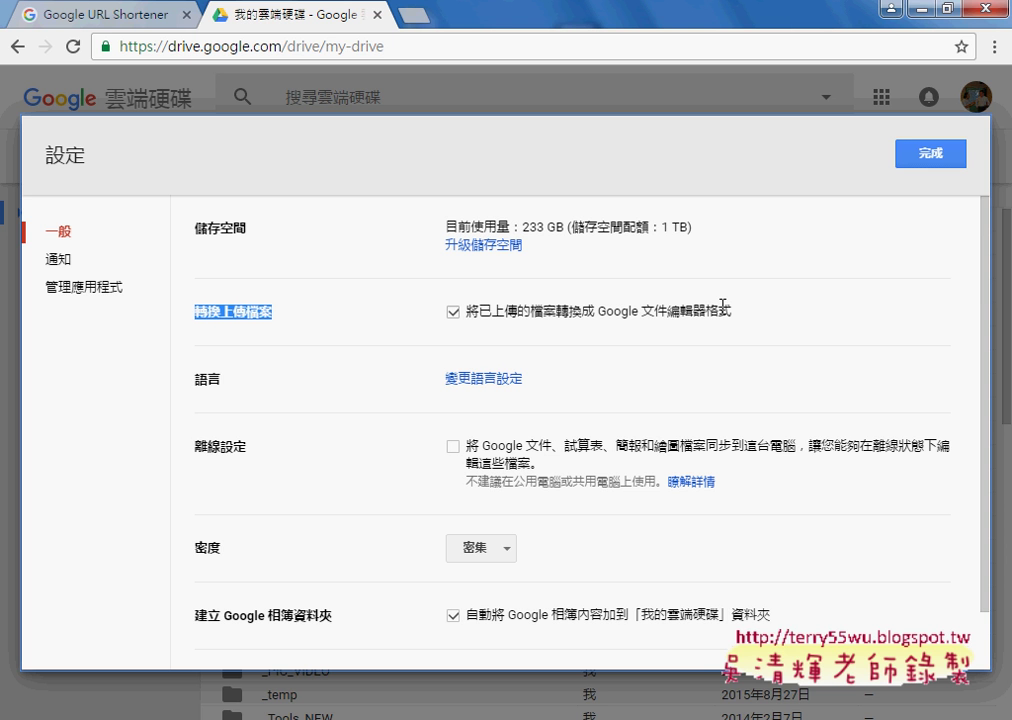
left_click(455, 316)
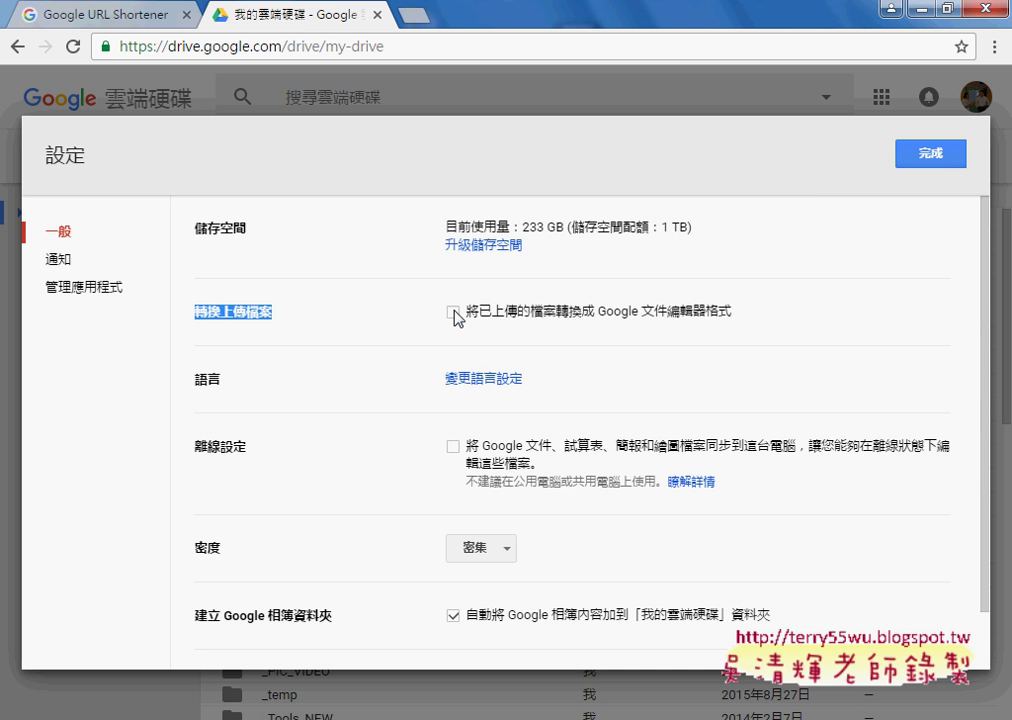
left_click(453, 311)
left_click(902, 158)
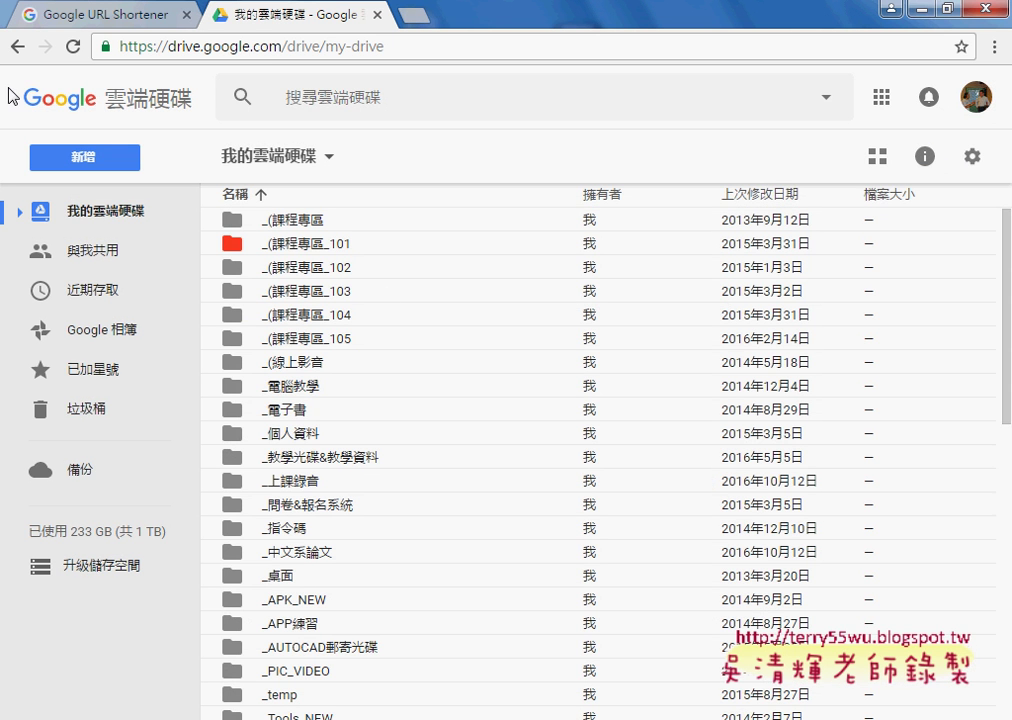
- Navigate from the course folder into _作業上傳 > 9999999XXX
left_click(16, 47)
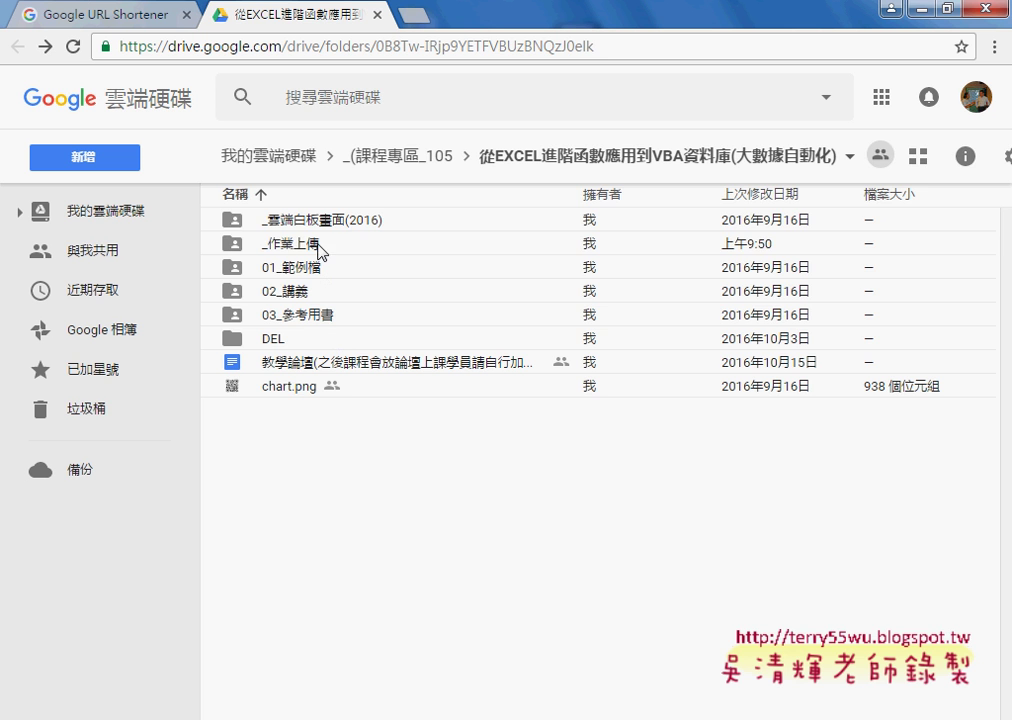
double_click(332, 248)
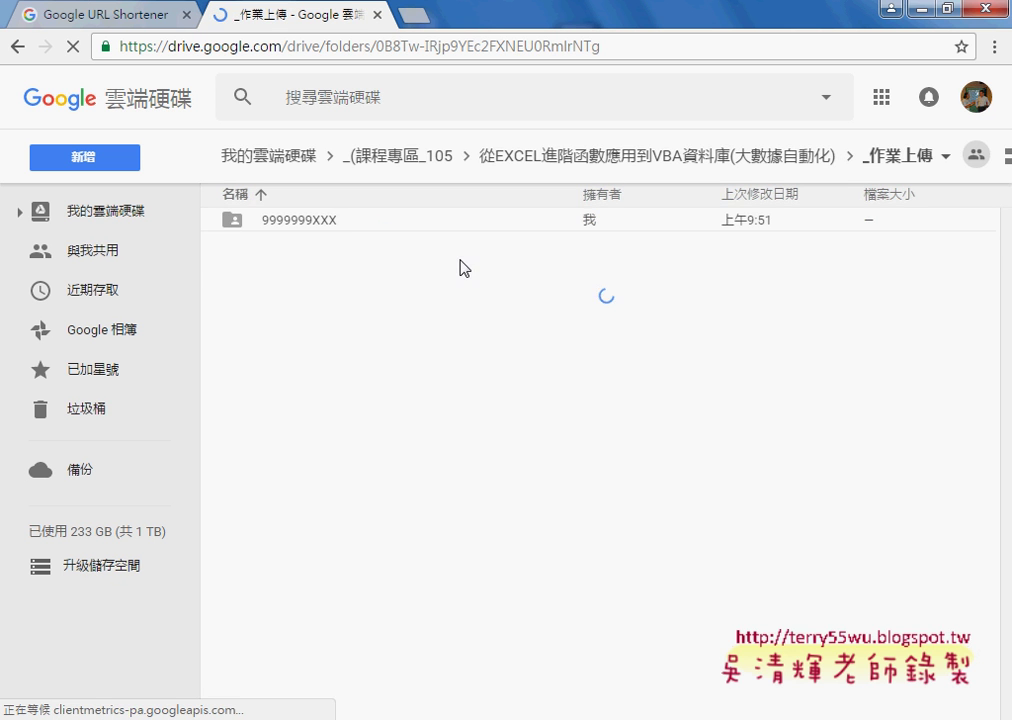
double_click(326, 222)
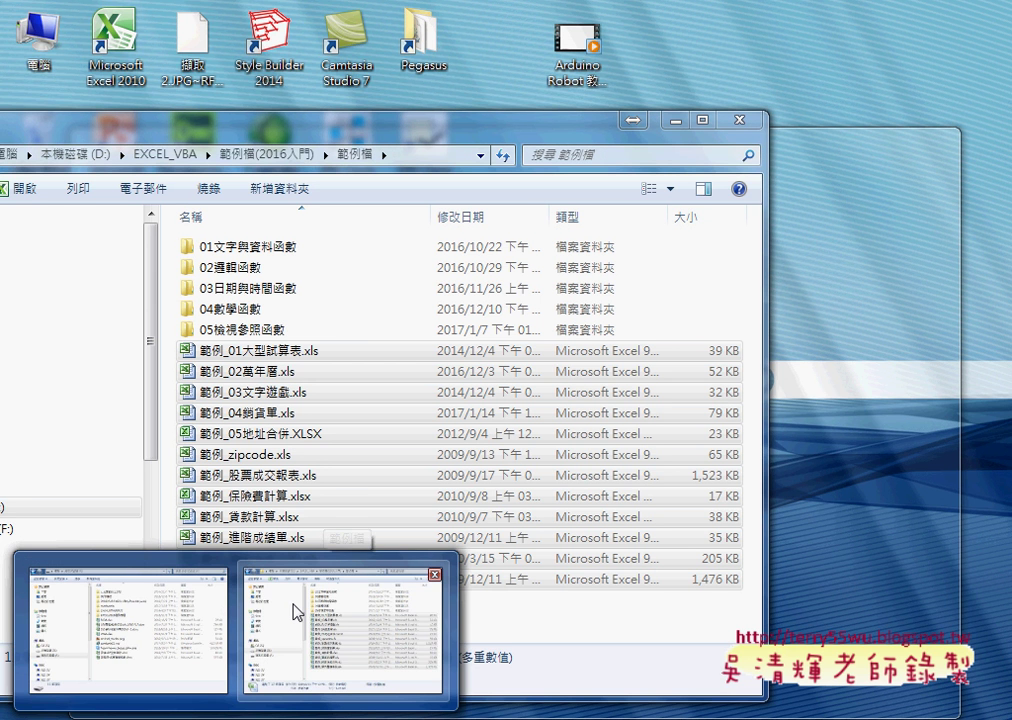
- From Explorer's 範例檔(2016入門) folder, drag 02邏輯函數.xlsm into the 9999999XXX folder
left_click(296, 612)
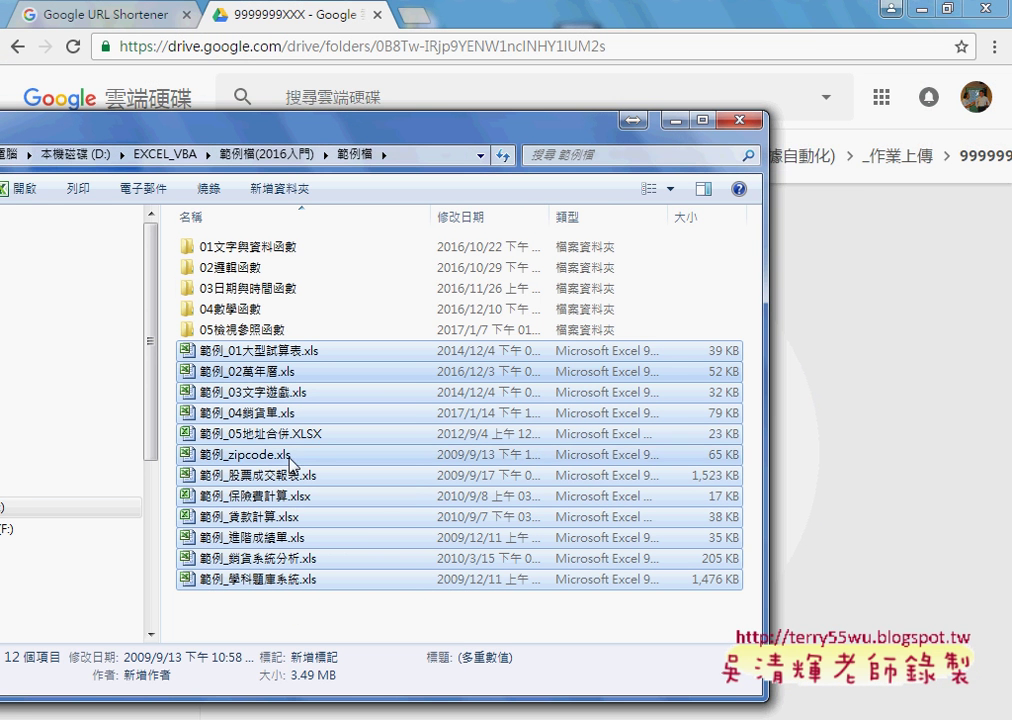
left_click_drag(85, 125, 167, 125)
left_click_drag(42, 158, 110, 158)
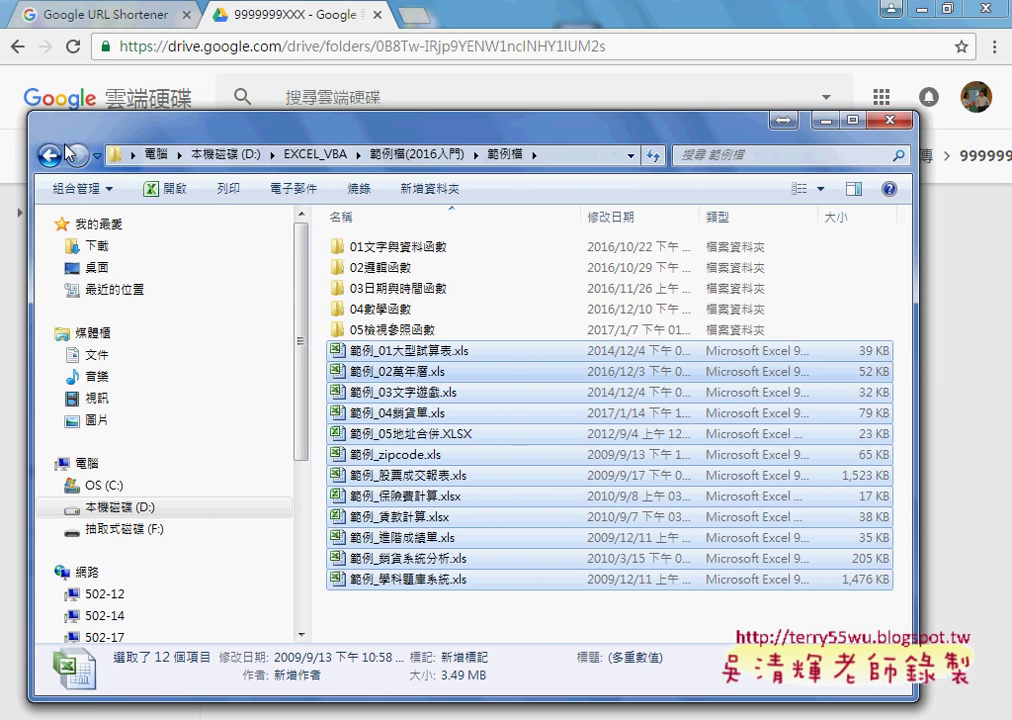
key("alt+Up")
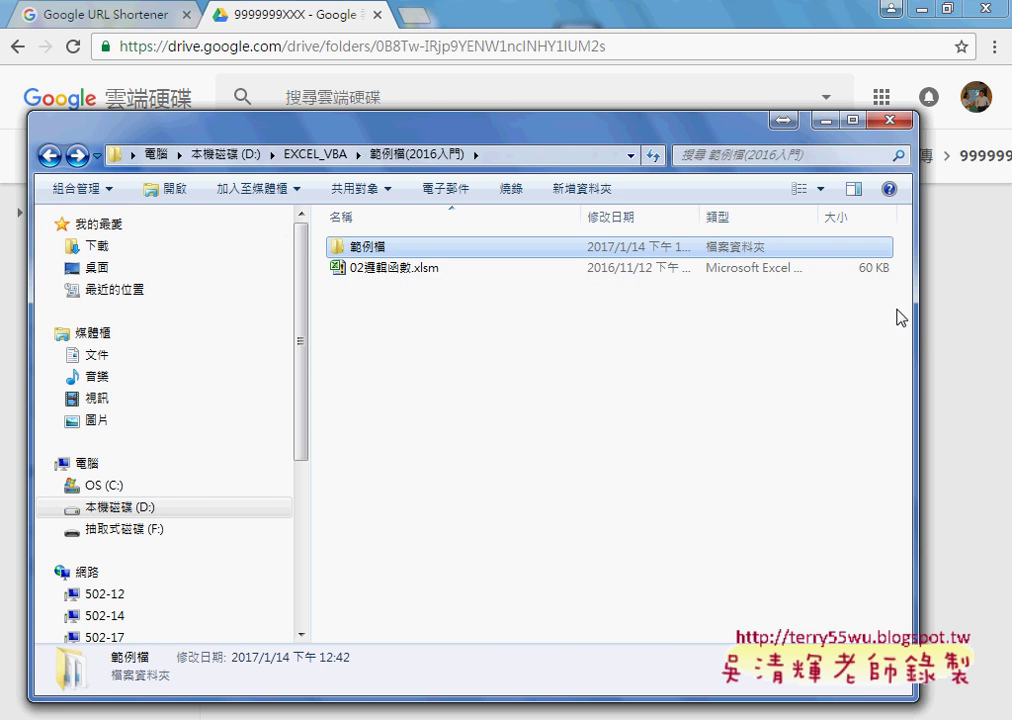
left_click_drag(915, 309, 536, 266)
left_click_drag(388, 268, 623, 494)
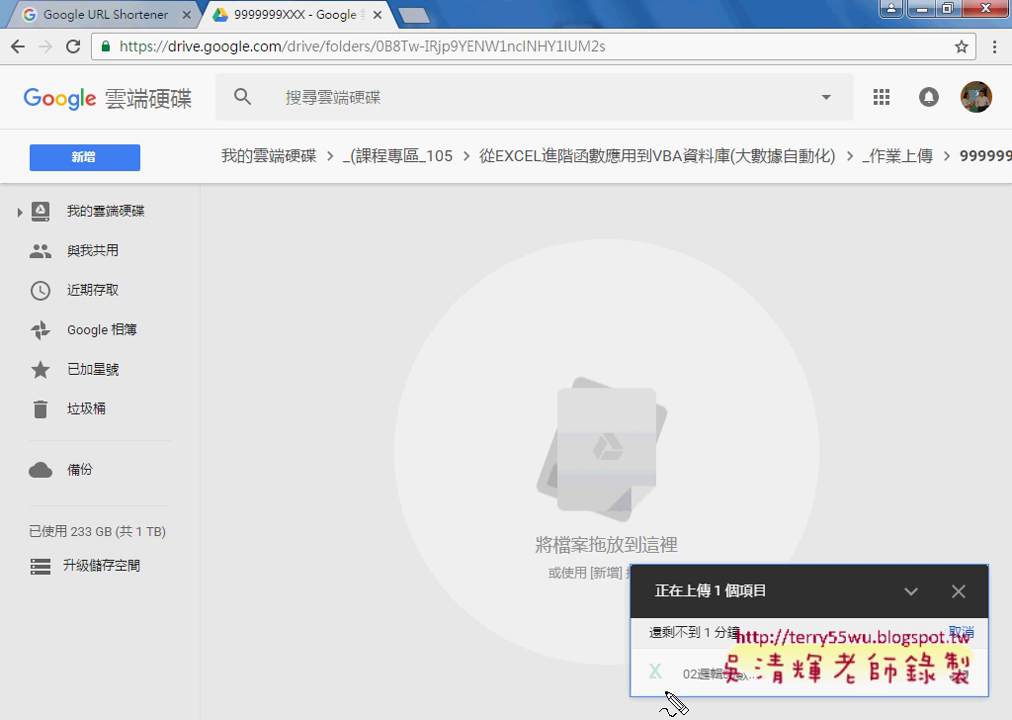
- Wait for the upload to complete, then select 02邏輯函數.xlsm in the 9999999XXX folder
left_click_drag(660, 700, 646, 691)
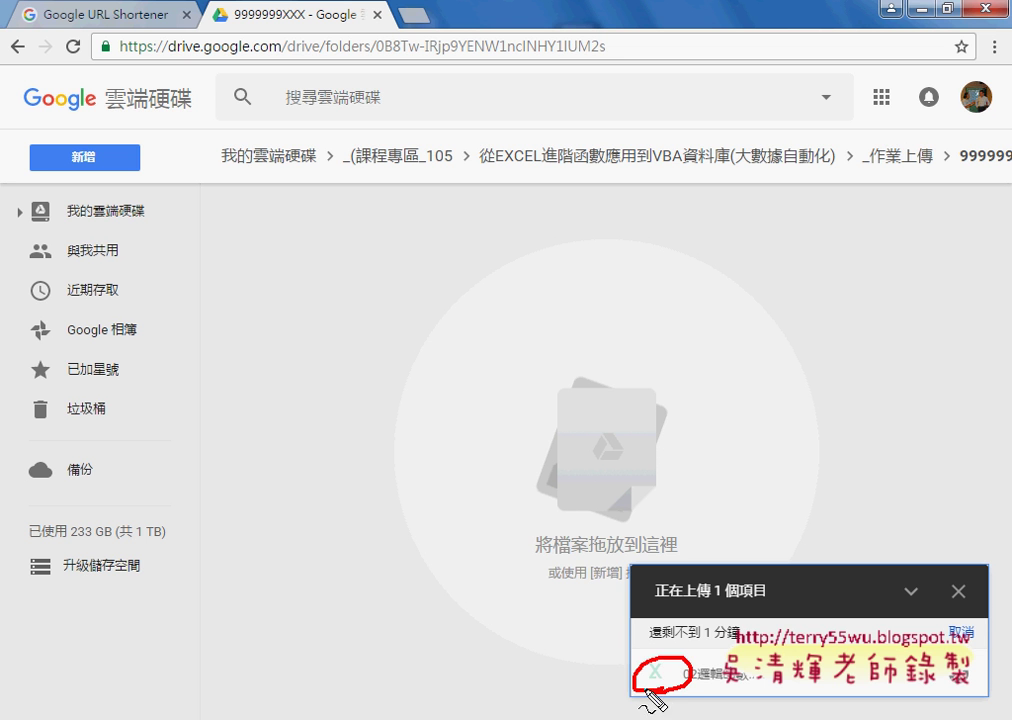
mouse_move(573, 682)
left_mouse_down()
mouse_move(650, 676)
mouse_move(622, 700)
mouse_move(660, 688)
left_mouse_up()
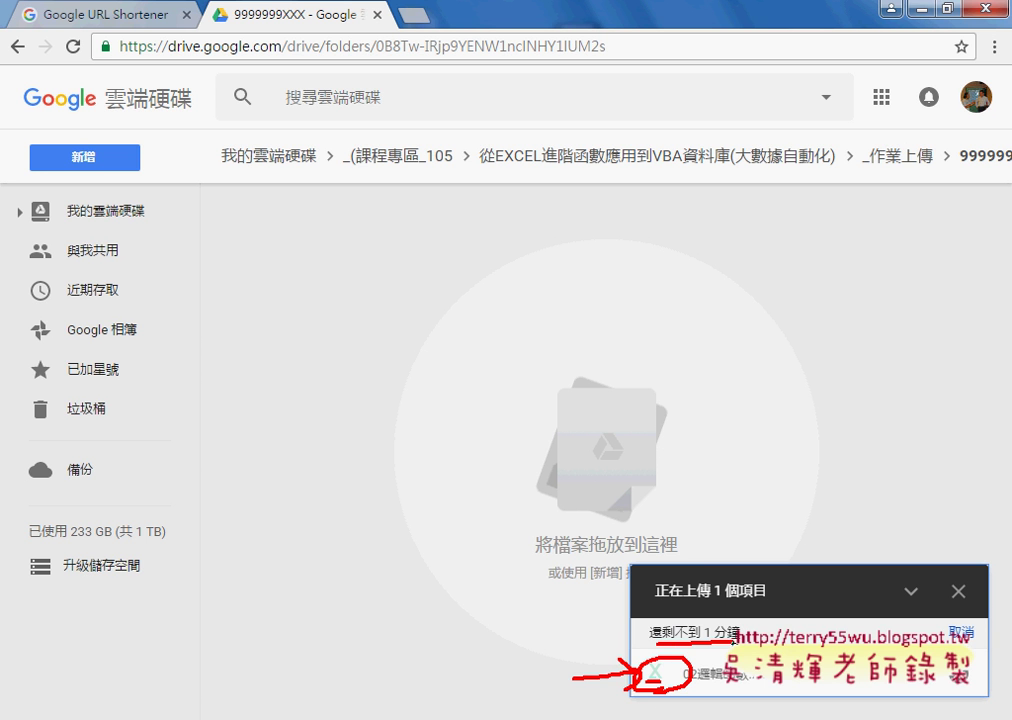
left_click_drag(650, 643, 738, 640)
left_click_drag(240, 190, 246, 242)
key("Escape")
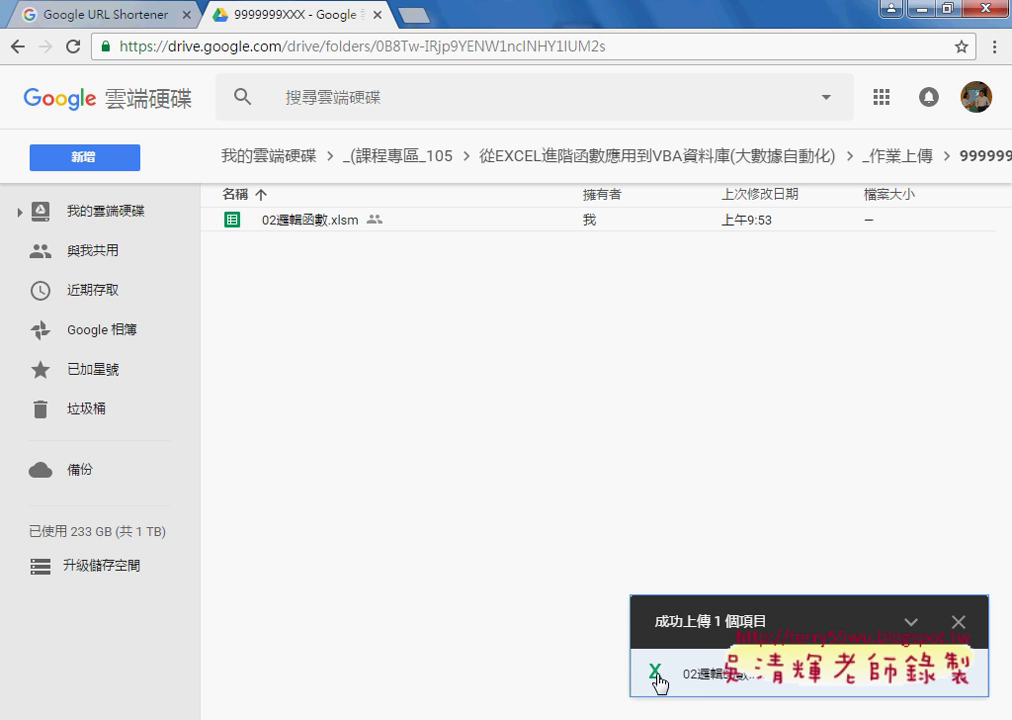
left_click(271, 224)
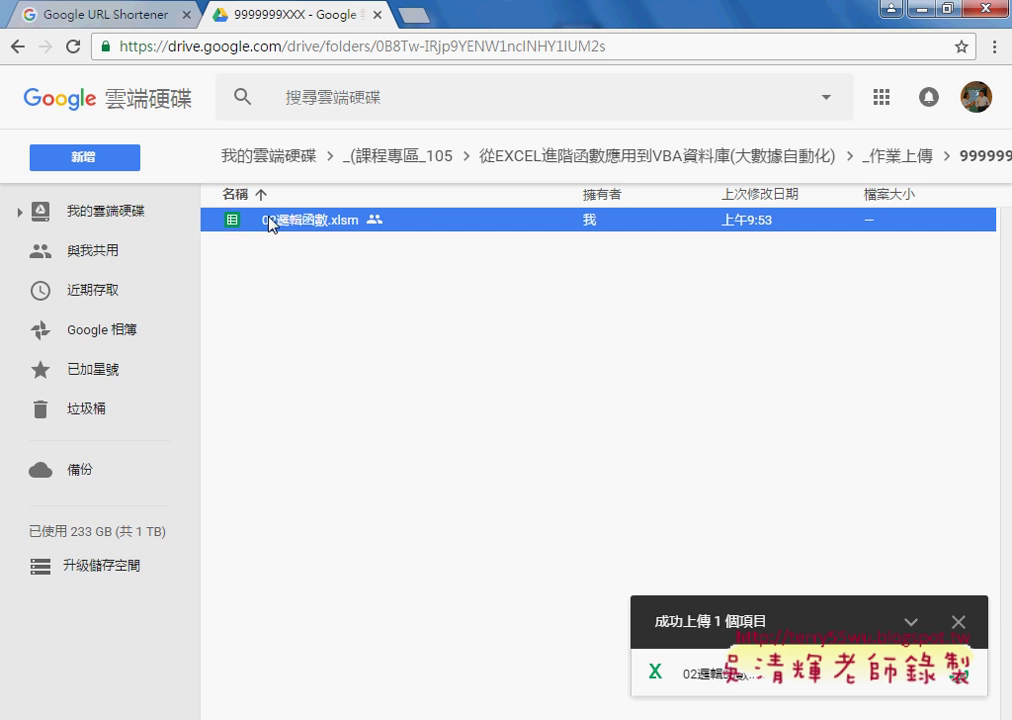
double_click(282, 219)
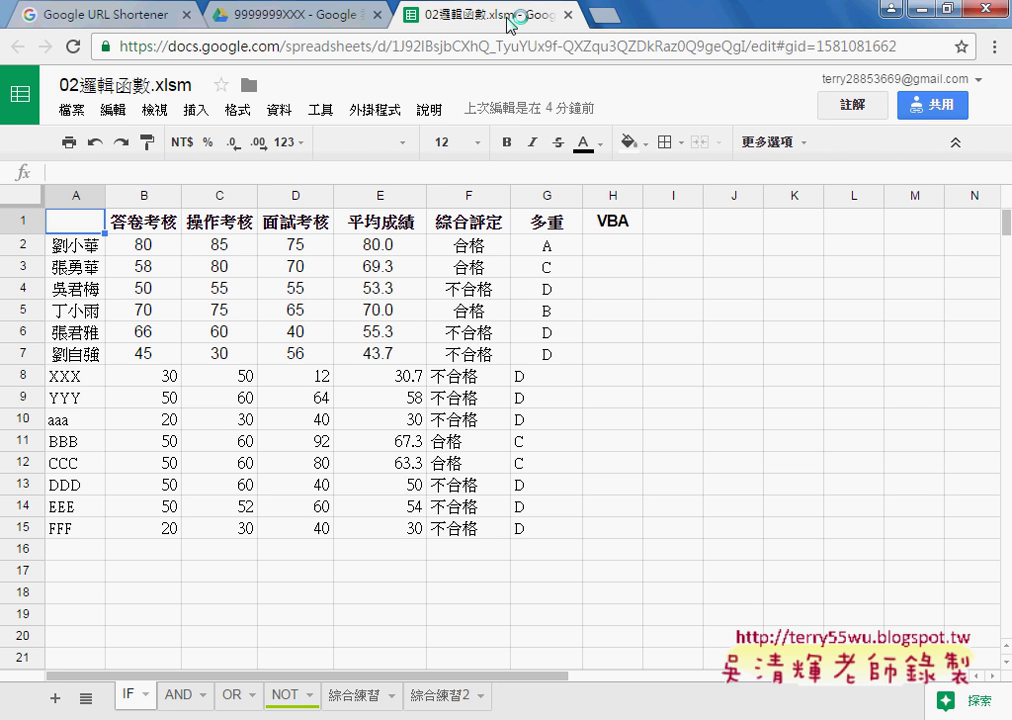
left_click(568, 16)
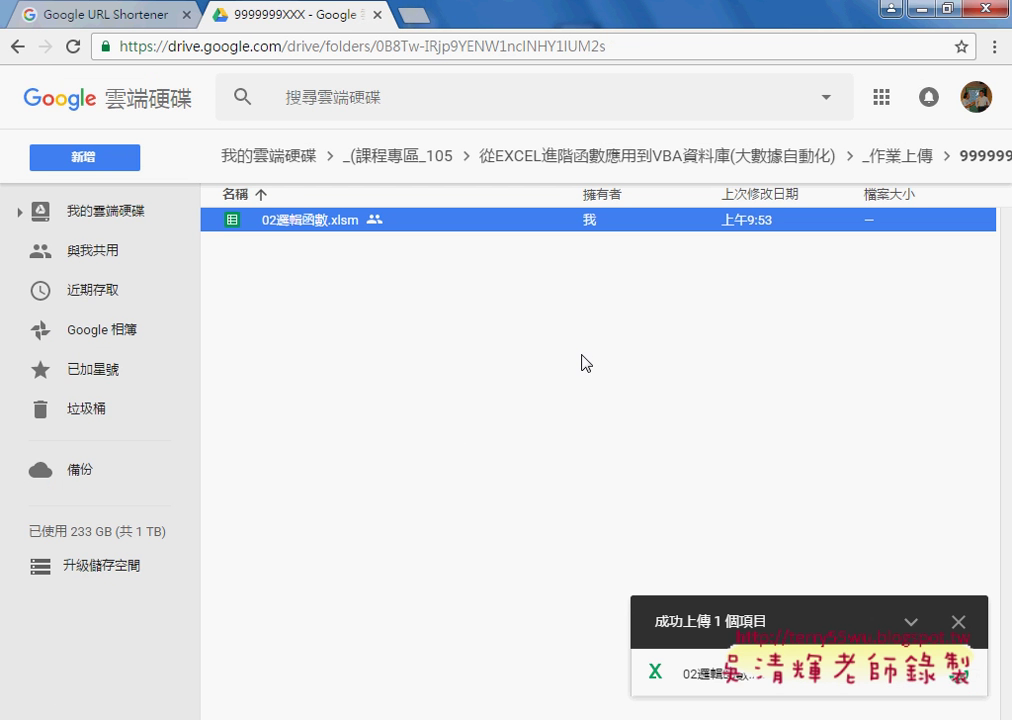
- Go back to the course folder and turn off upload conversion in Drive settings
left_click(17, 47)
left_click(17, 47)
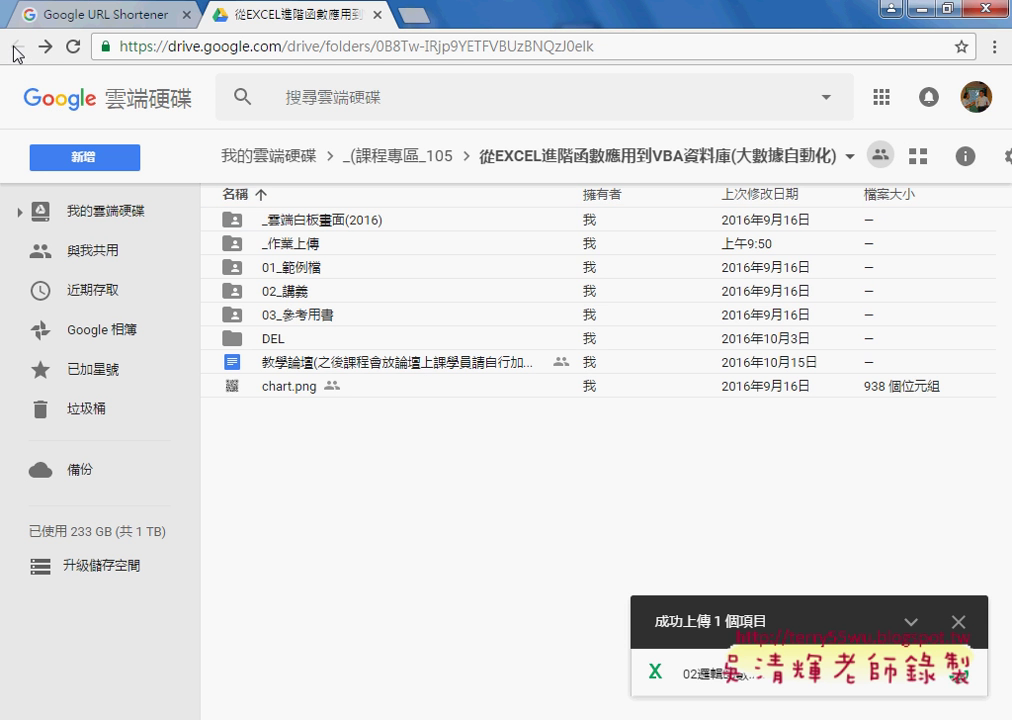
left_click(995, 157)
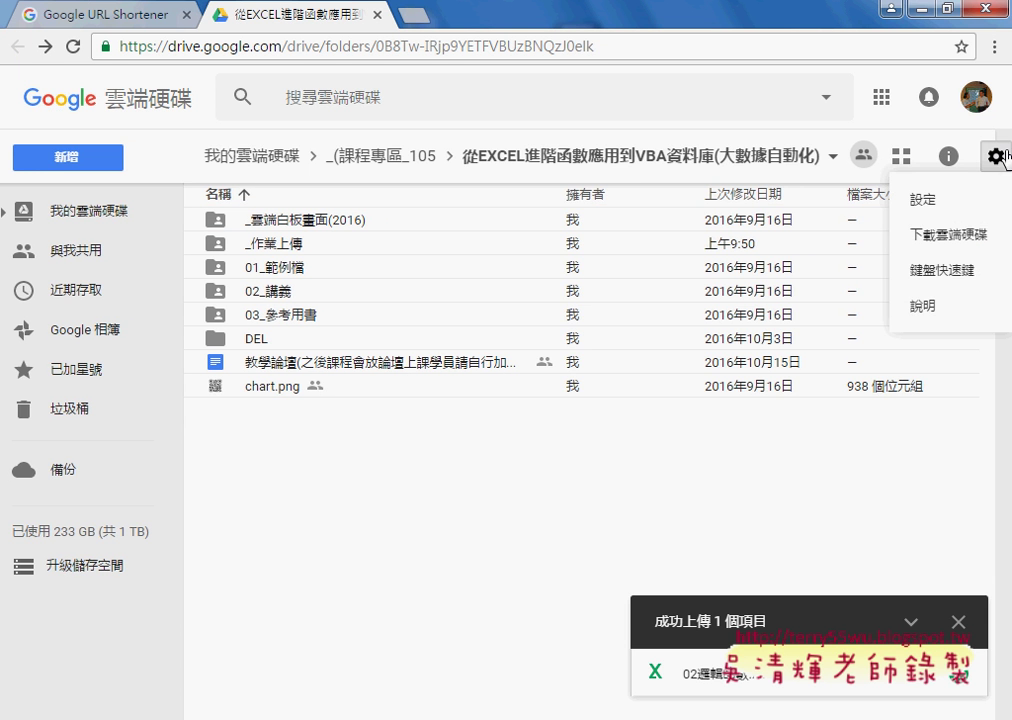
left_click(918, 199)
left_click(453, 312)
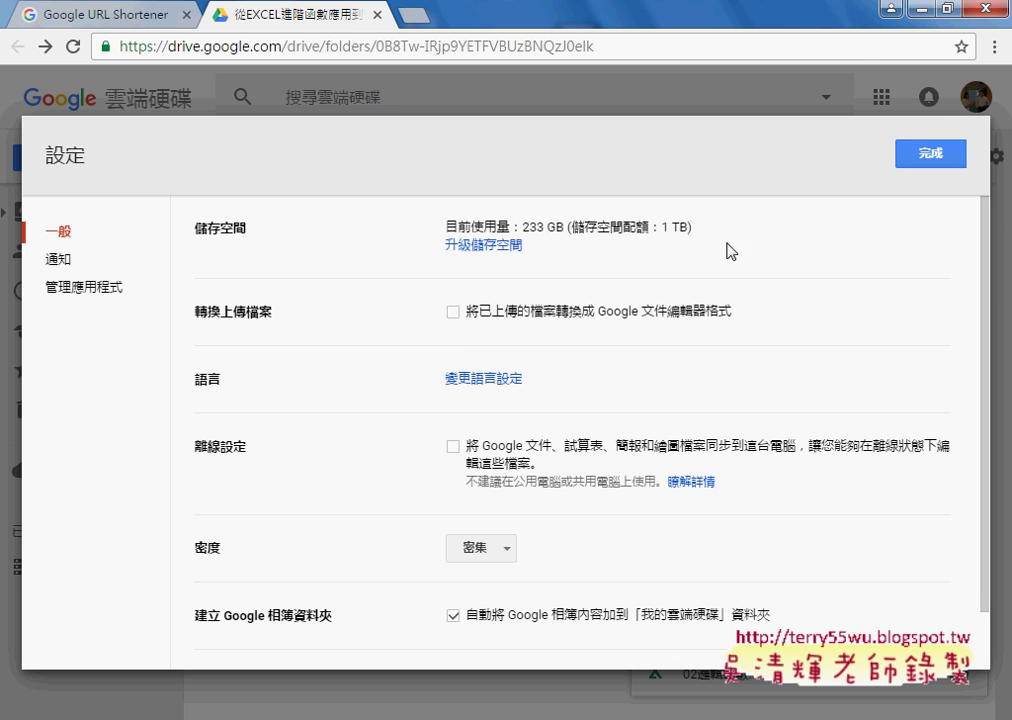
left_click(950, 152)
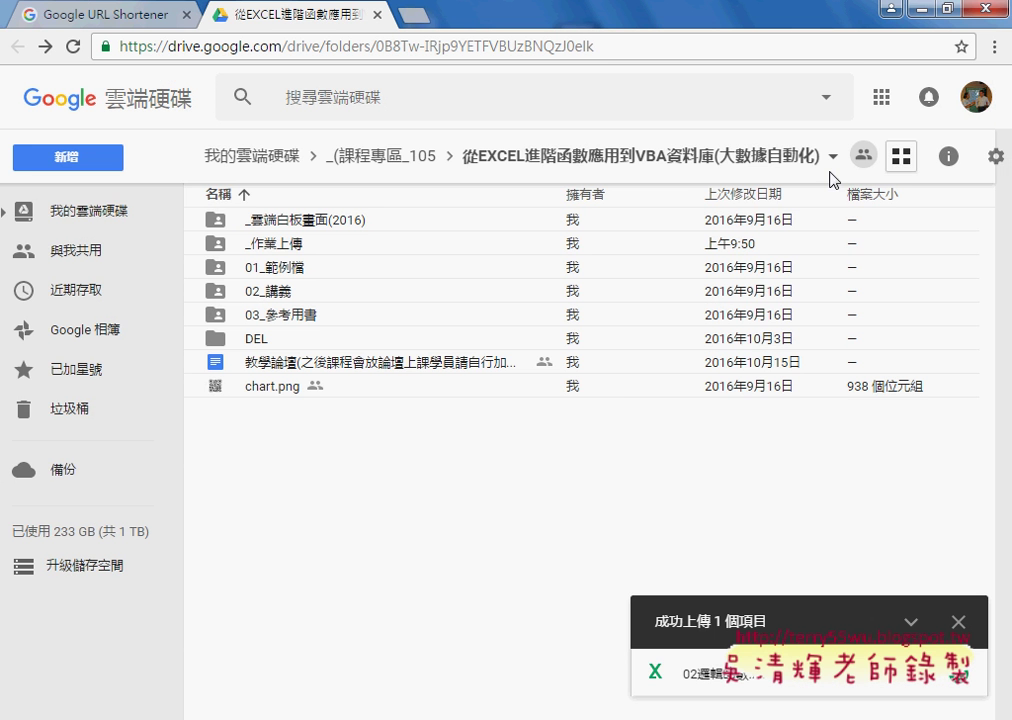
- Reopen _作業上傳 > 9999999XXX and bring up its add-items menu
double_click(300, 245)
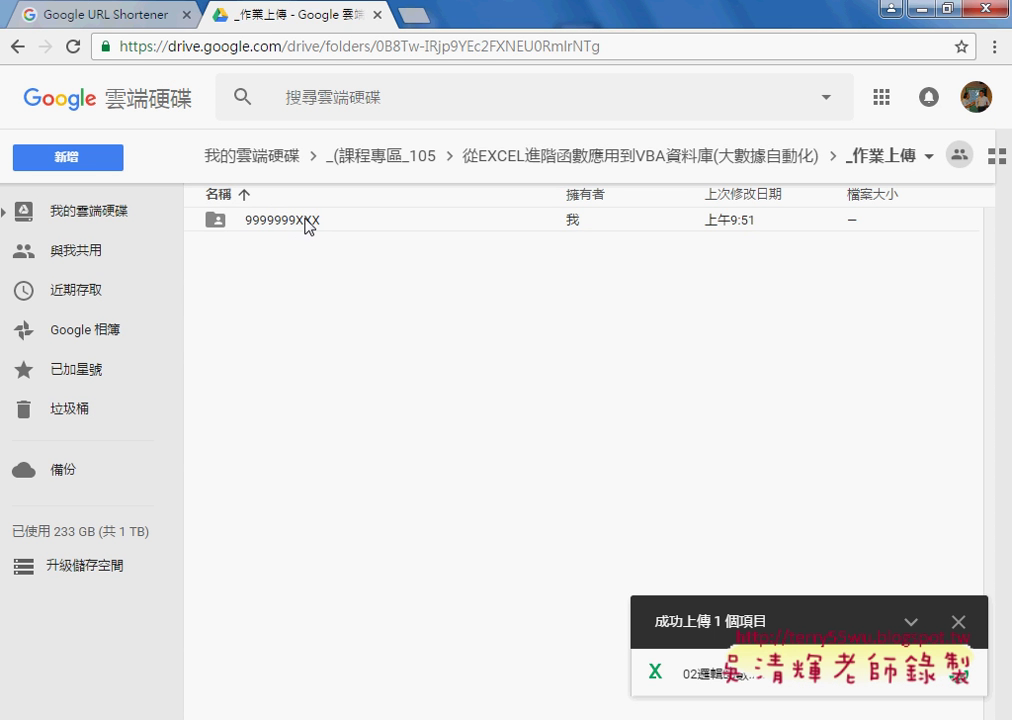
double_click(305, 222)
right_click(380, 311)
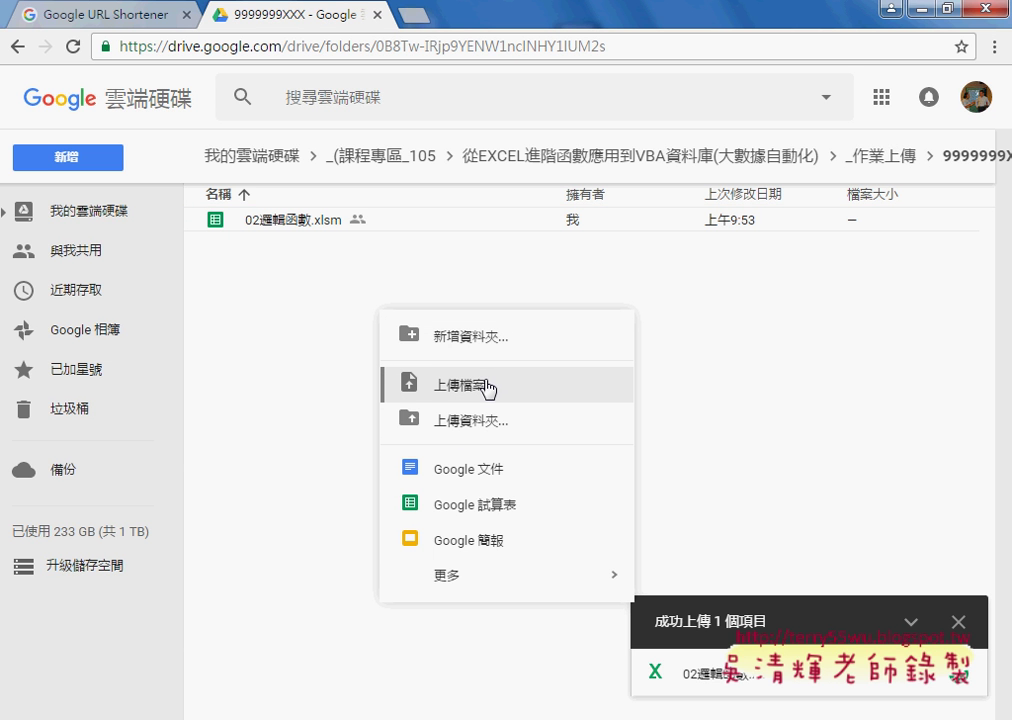
- Drag 02邏輯函數.xlsm from Windows Explorer into the 9999999XXX folder, keeping it as a 59 KB Excel file
left_click(489, 388)
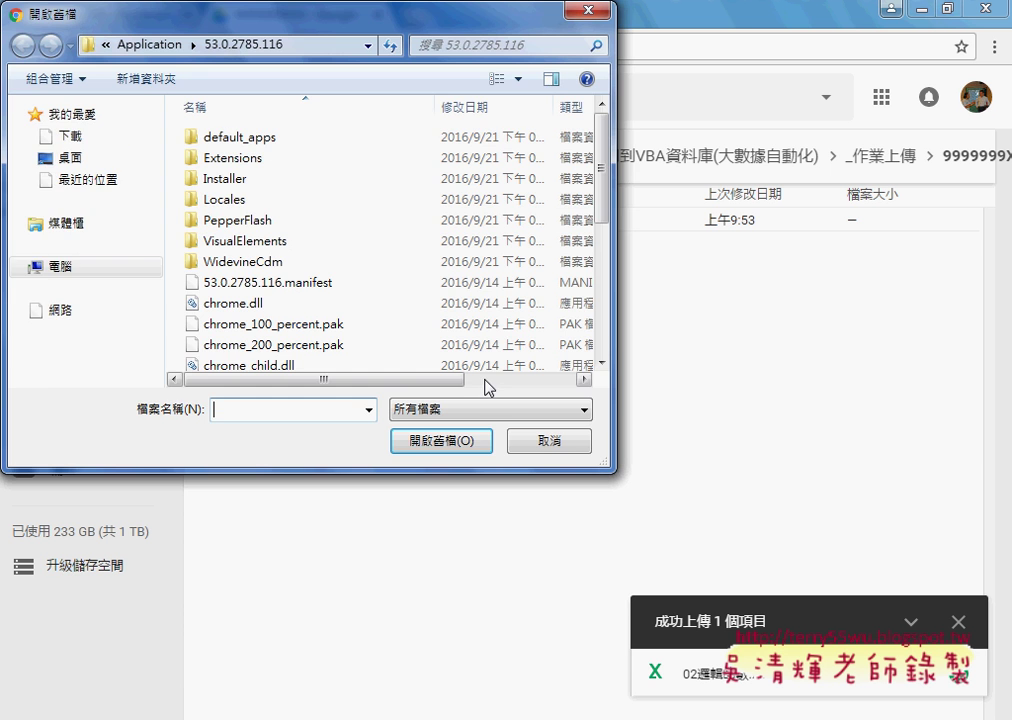
left_click(536, 443)
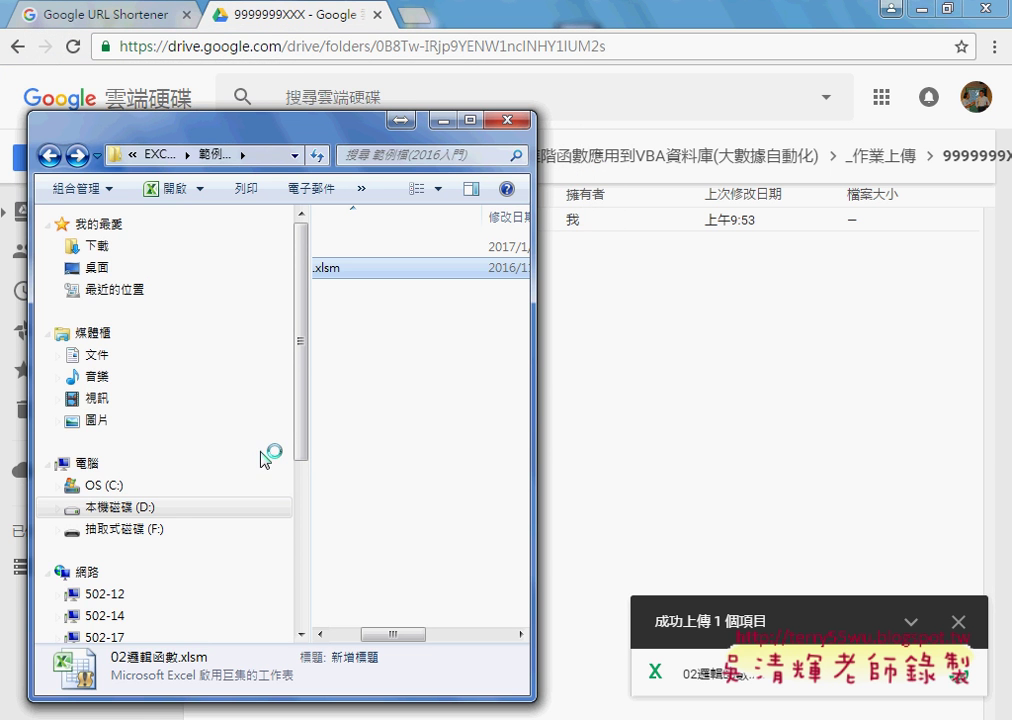
left_click_drag(480, 634, 361, 634)
left_click_drag(390, 267, 603, 436)
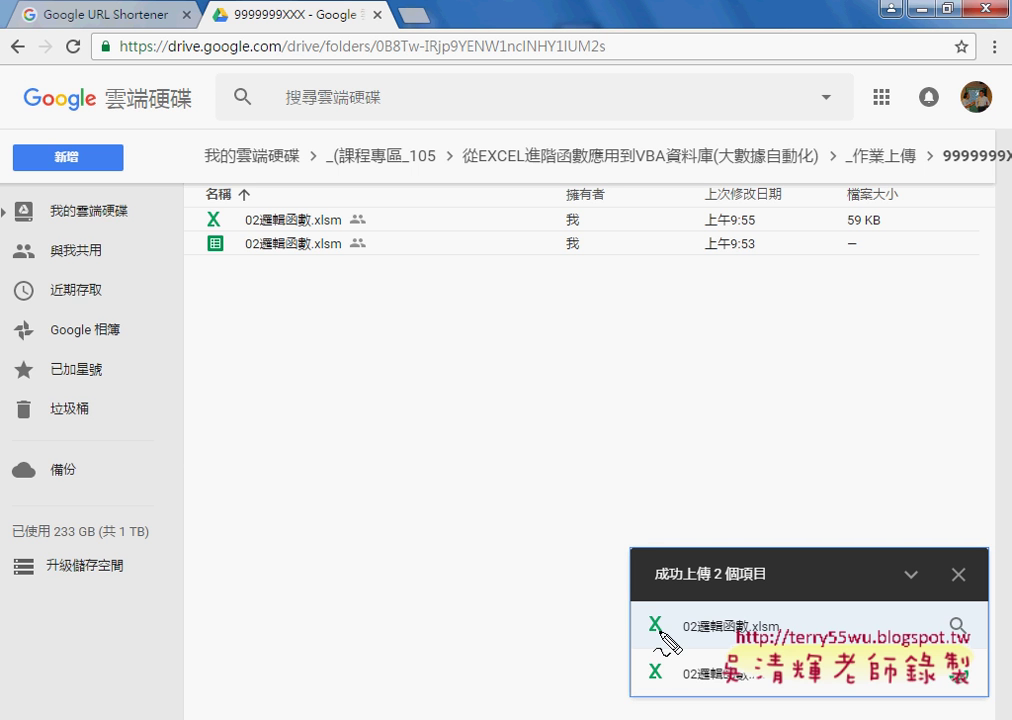
left_click_drag(672, 610, 670, 606)
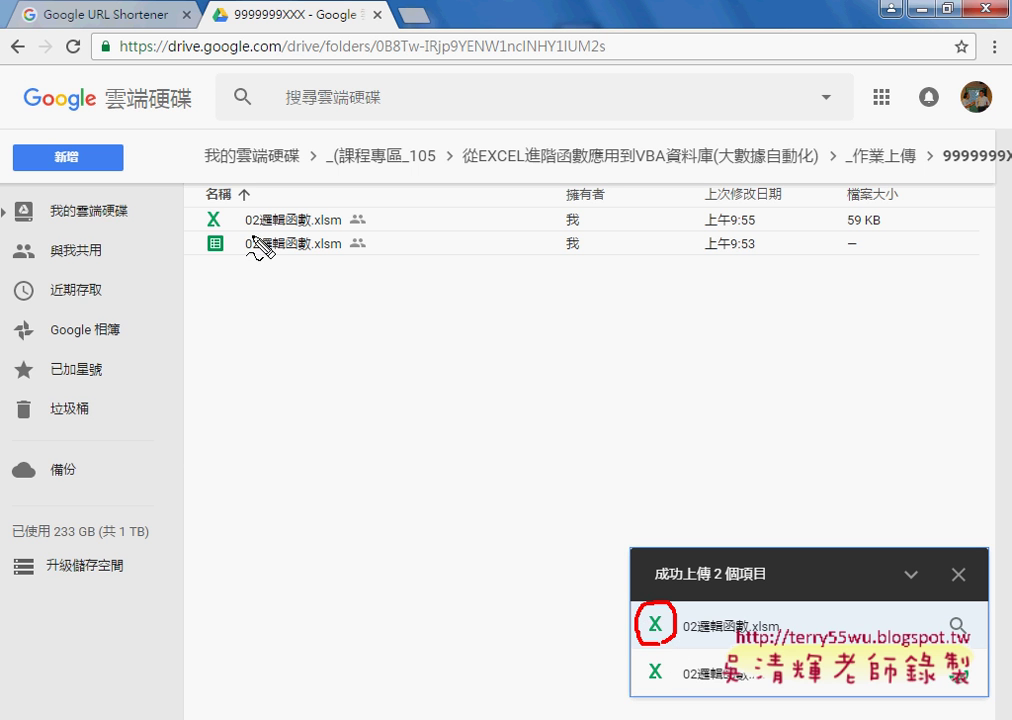
left_click_drag(228, 210, 222, 207)
mouse_move(628, 595)
left_mouse_down()
mouse_move(320, 288)
mouse_move(232, 222)
left_mouse_up()
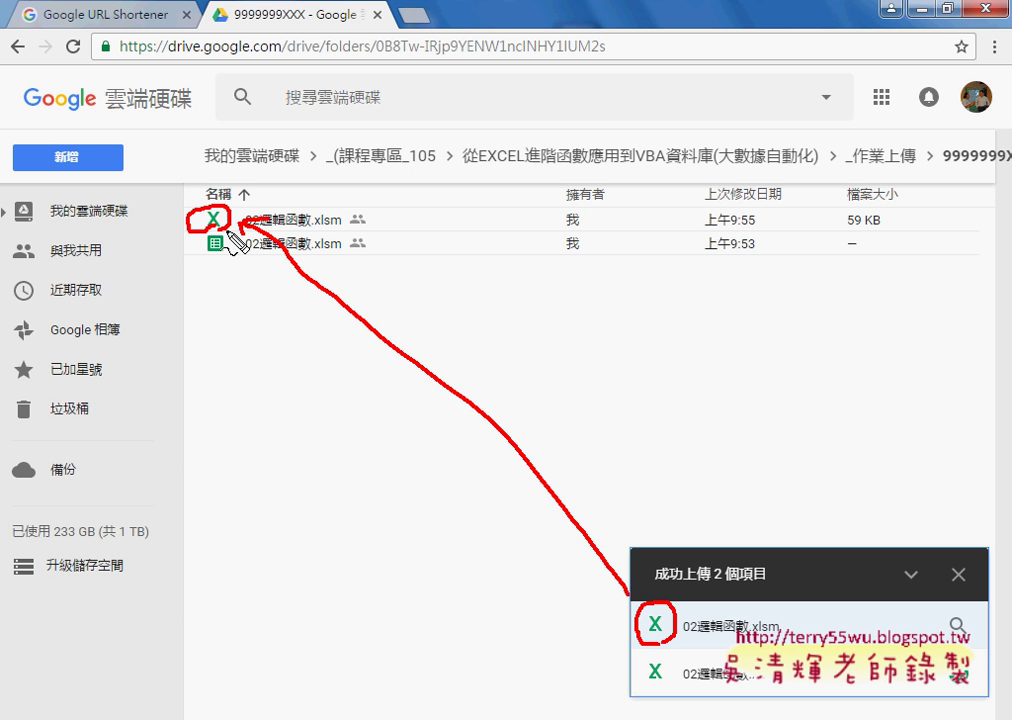
key("Escape")
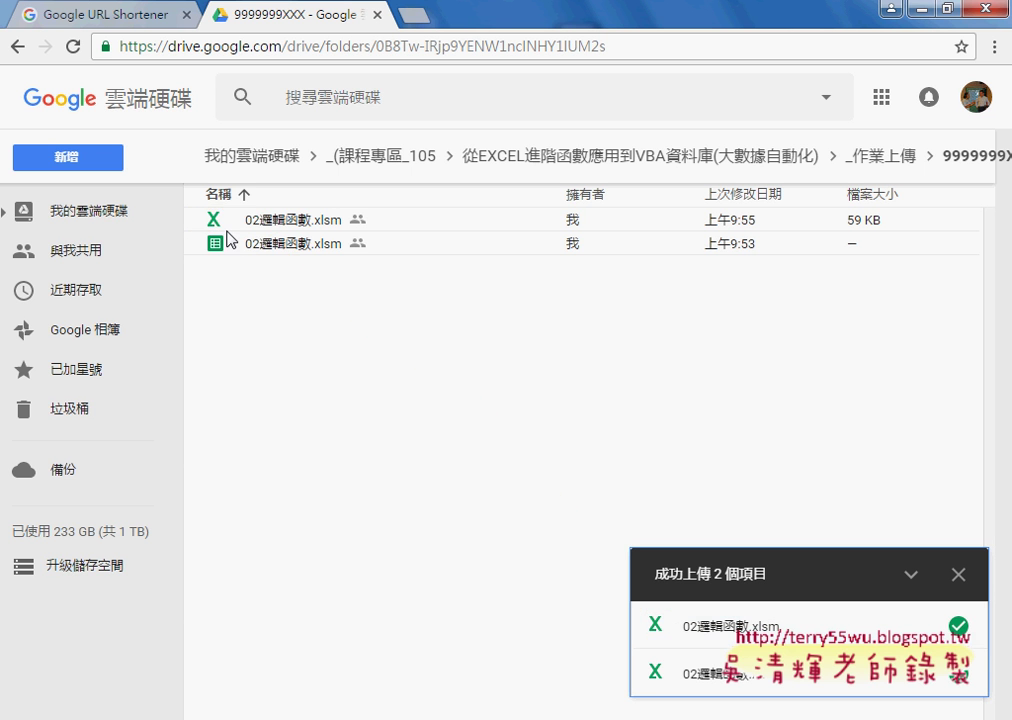
- Remove the converted Google Sheets copy of 02邏輯函數, then preview the remaining Excel 02邏輯函數.xlsm
left_click(298, 250)
right_click(298, 250)
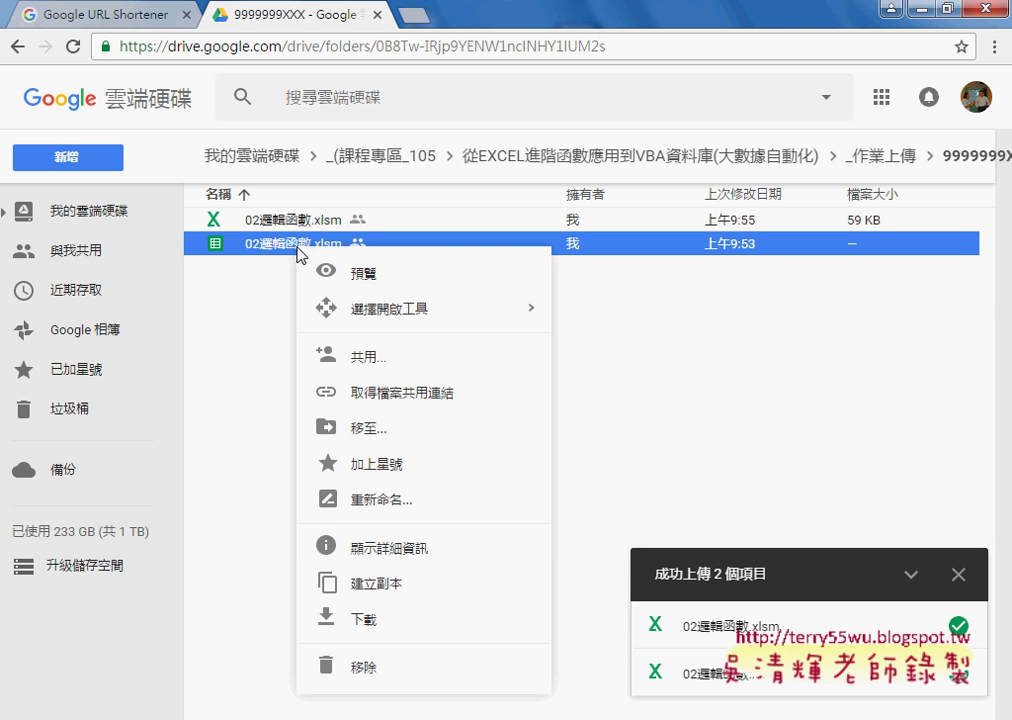
left_click(414, 667)
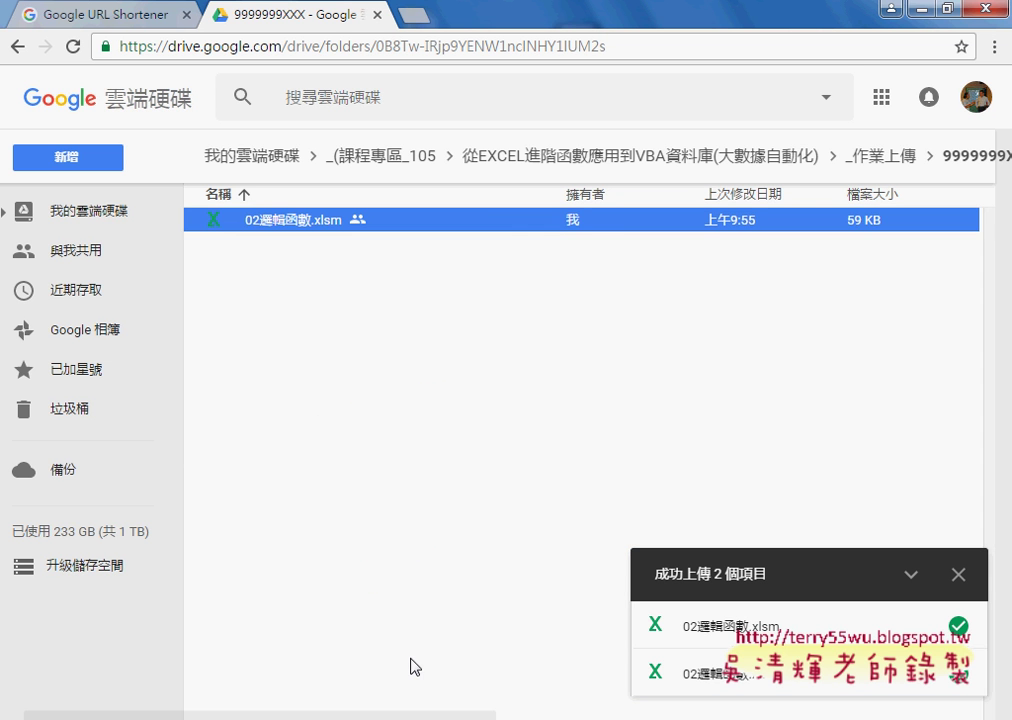
double_click(303, 224)
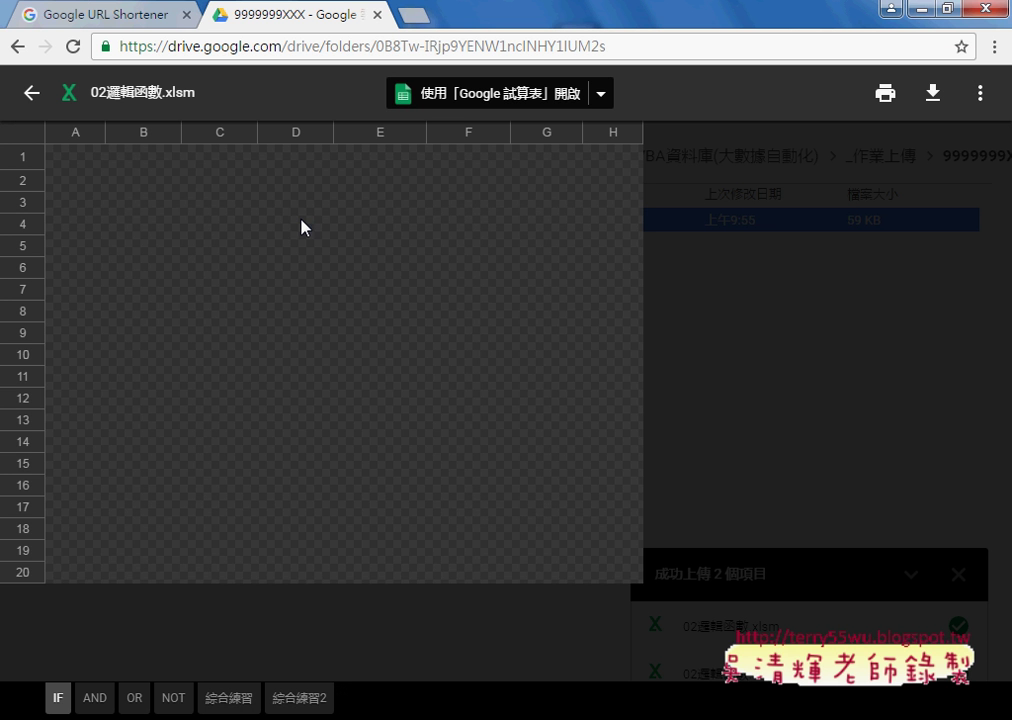